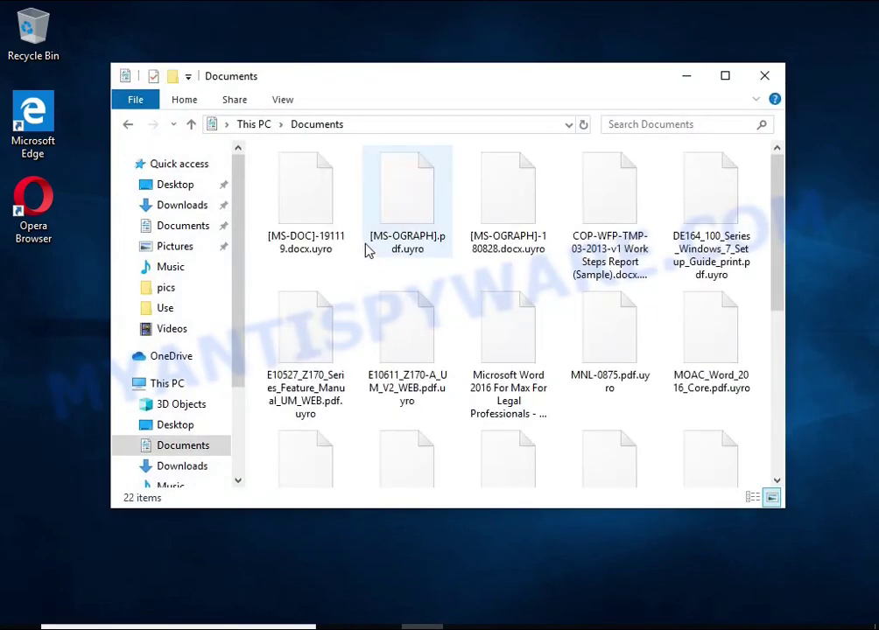
Try opening the encrypted [MS-OGRAPH] PDF and [MS-OGRAPH]-180828 document, which Windows cannot open.
double_click(435, 232)
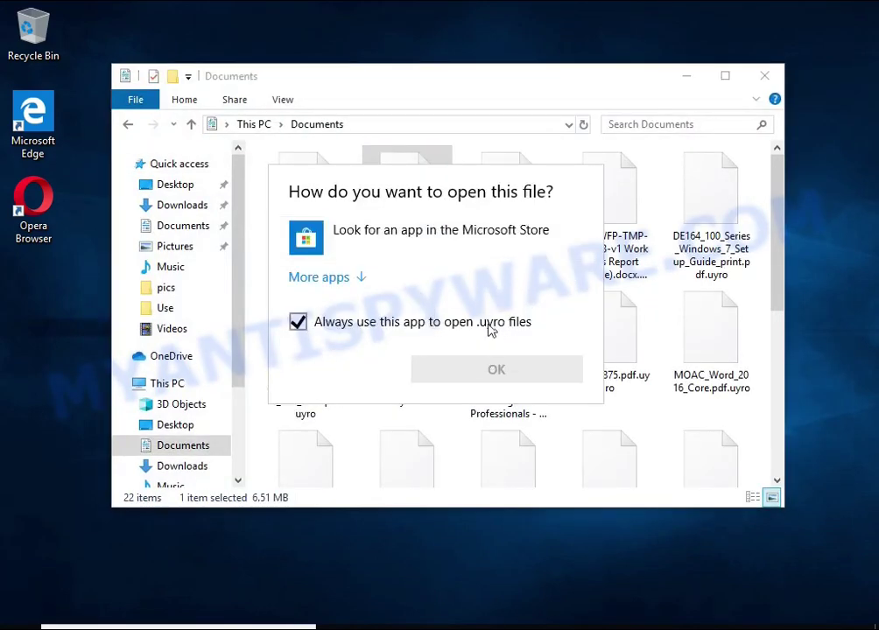
key("Escape")
double_click(508, 204)
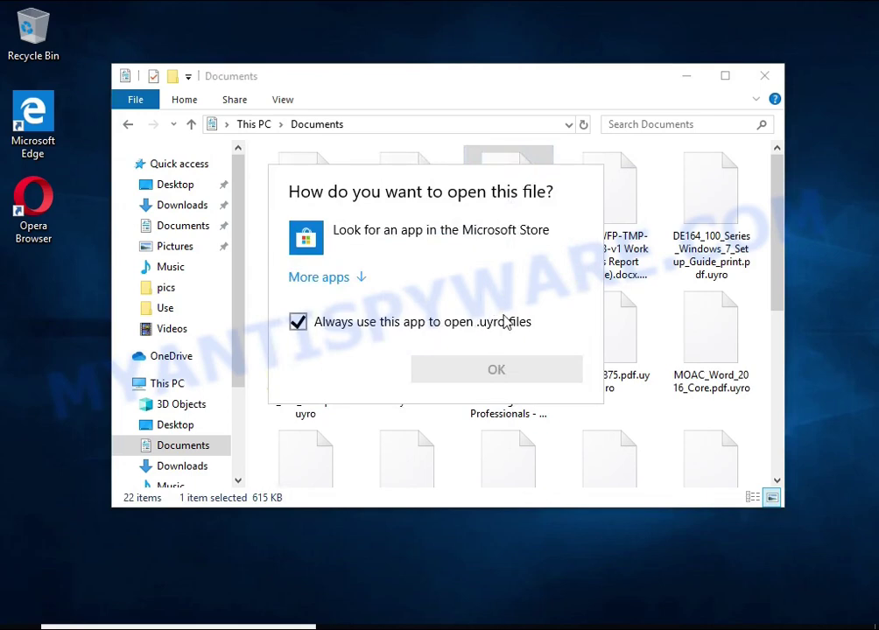
left_click(484, 158)
right_click(485, 155)
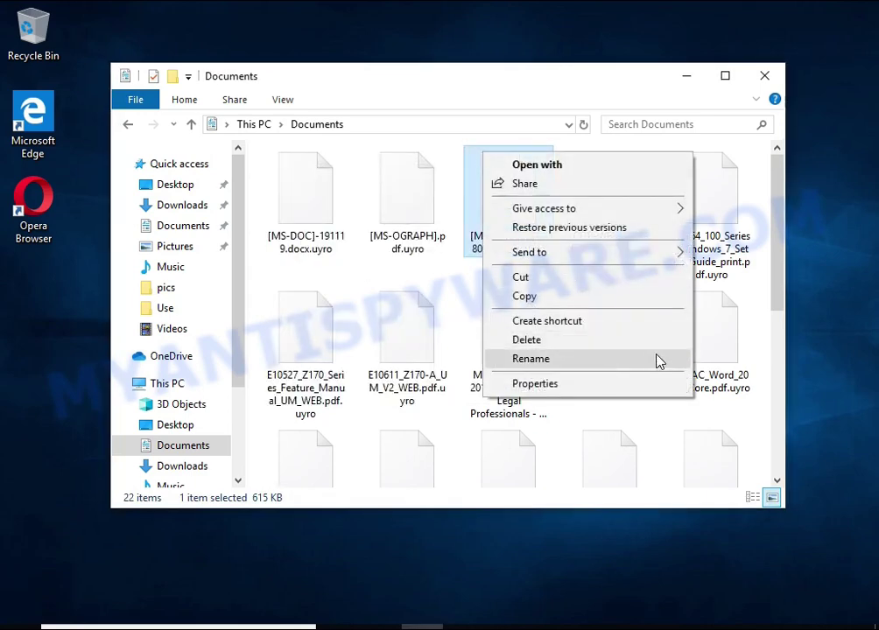
key("Escape")
Rename the document to [MS-OGRAPH]-180828.docx and open it; LibreOffice cannot repair it.
right_click(495, 175)
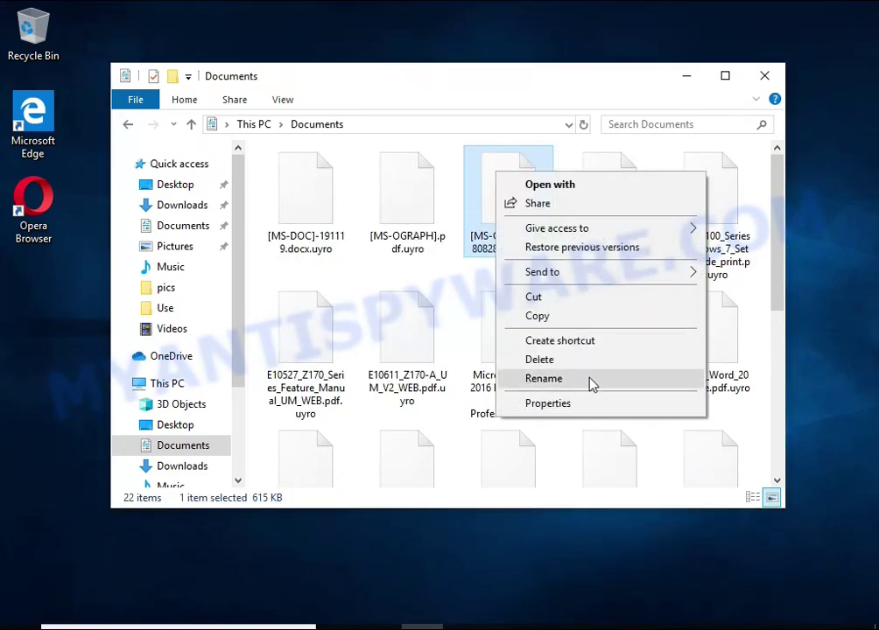
left_click(592, 384)
key("End")
key("BackSpace")
key("BackSpace")
key("BackSpace")
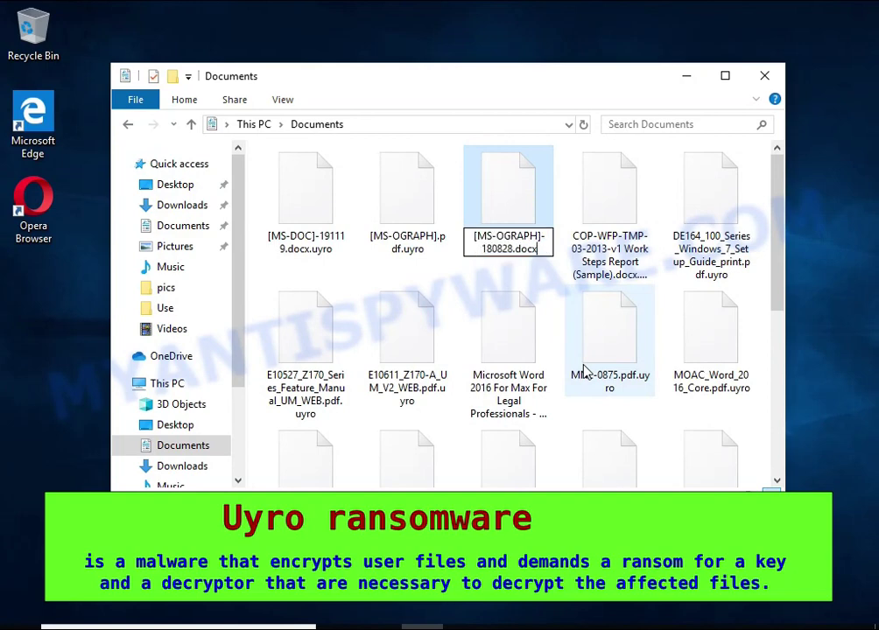
key("Return")
left_click(514, 324)
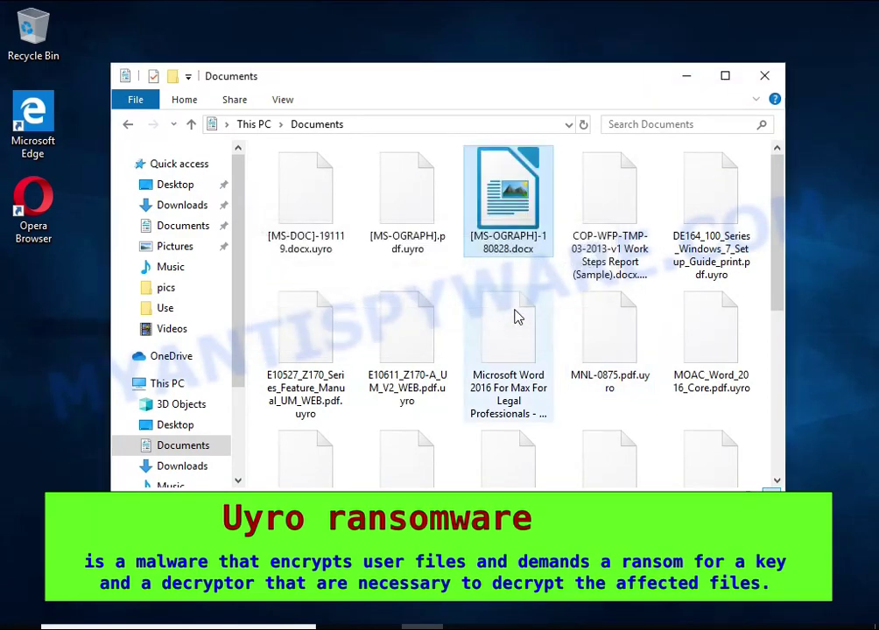
double_click(504, 177)
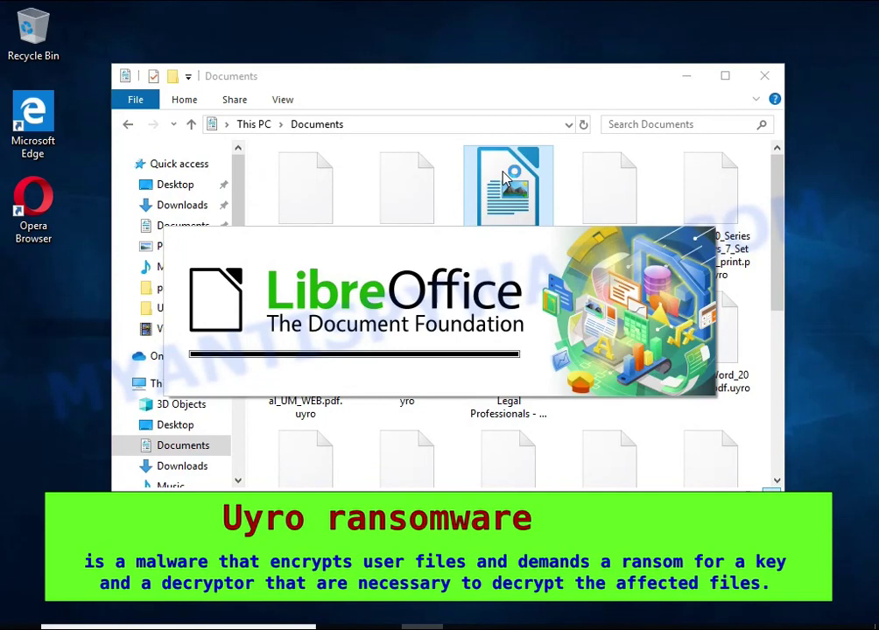
left_click(523, 408)
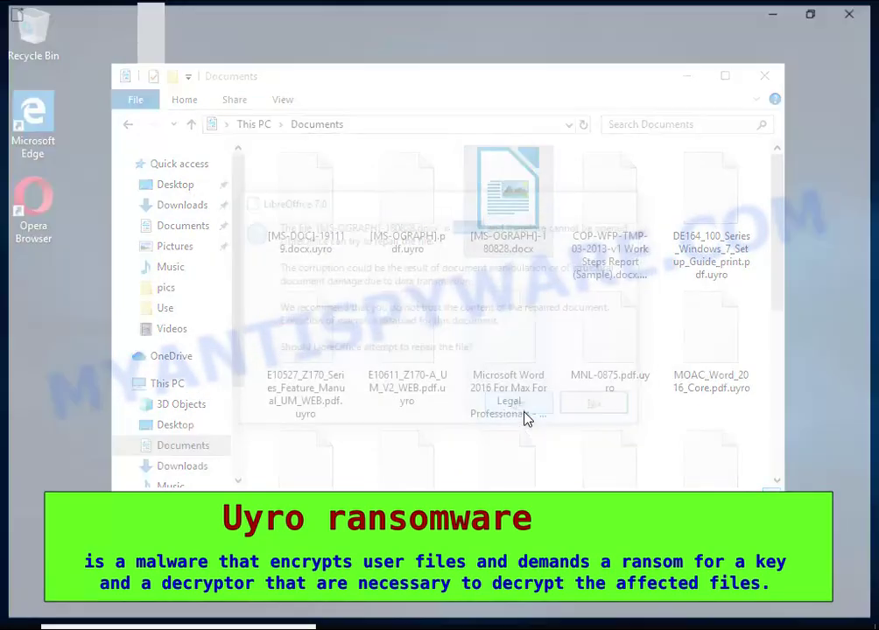
left_click_drag(445, 288, 465, 325)
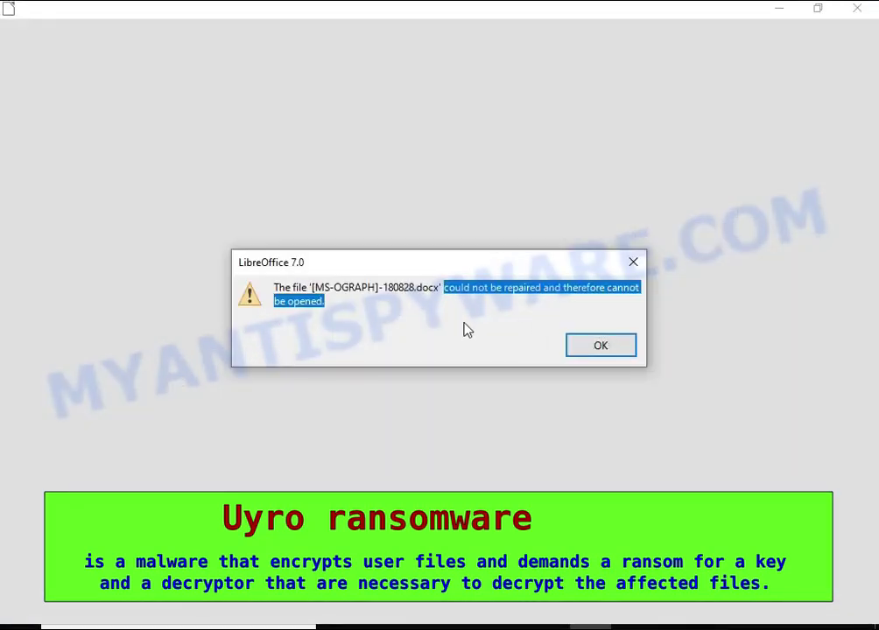
Dismiss the LibreOffice error and rename the encrypted PDF to [MS-OGRAPH].pdf.
left_click(576, 354)
right_click(404, 157)
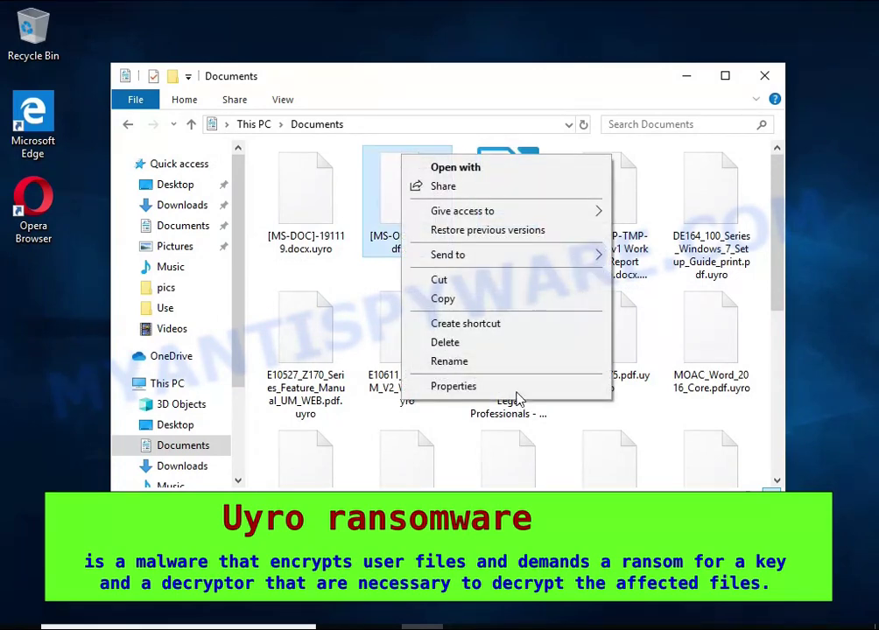
left_click(524, 361)
type("[MS-OGRAPH].pdf")
key("Delete")
key("Delete")
key("Delete")
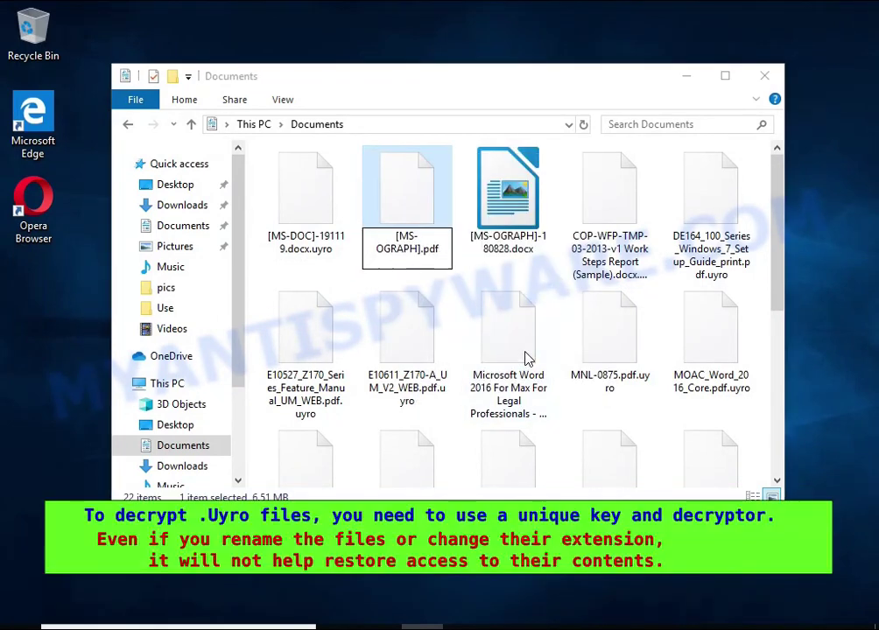
key("Return")
left_click(520, 324)
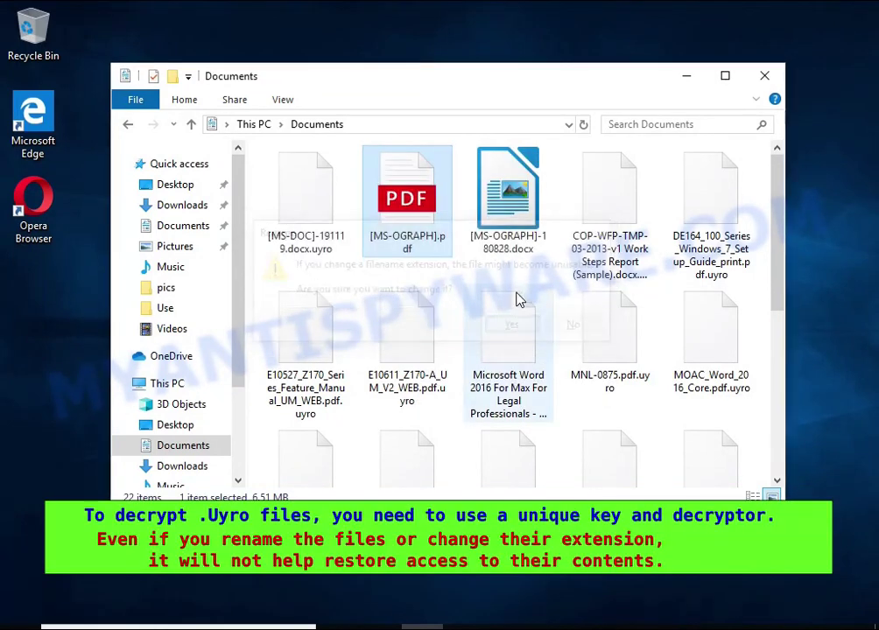
Try viewing [MS-OGRAPH].pdf in Edge, which fails, then close Edge.
double_click(408, 203)
double_click(457, 265)
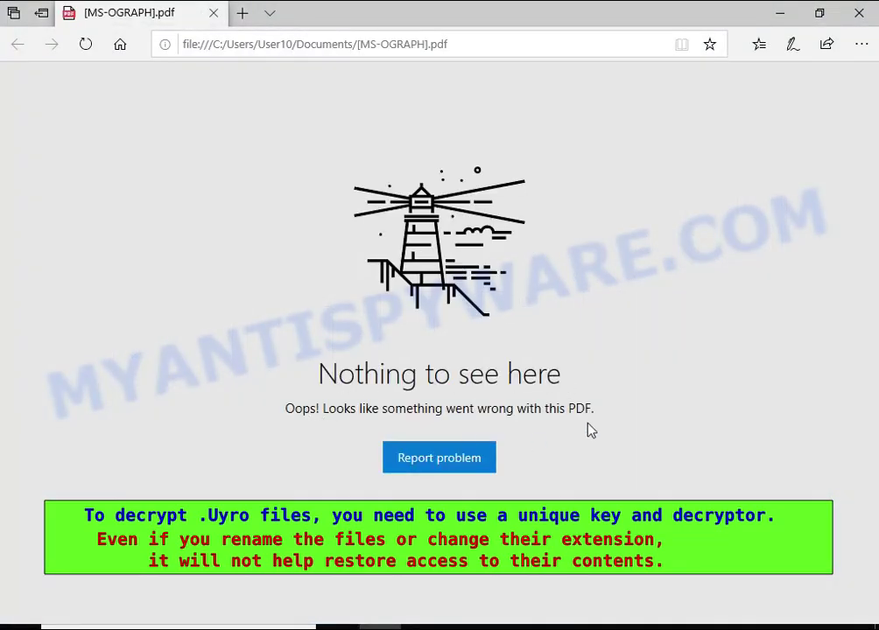
left_click(858, 12)
Go to Pictures and try opening the encrypted Koala picture, which won't open.
left_click(175, 246)
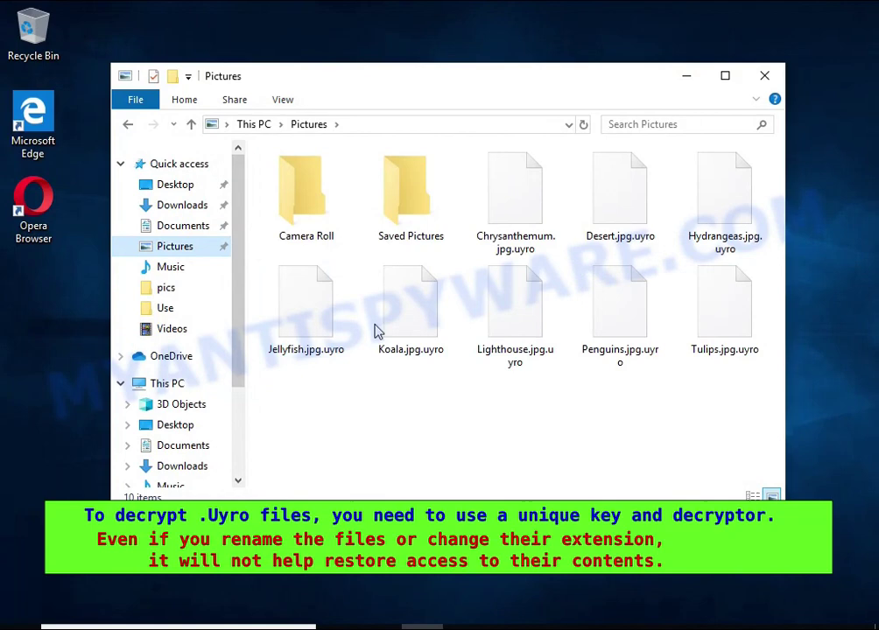
double_click(389, 324)
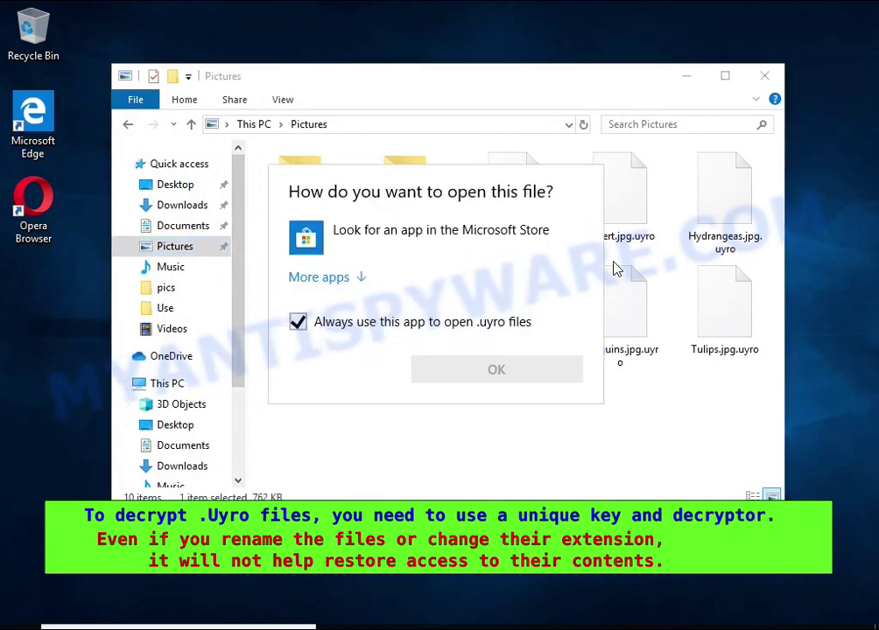
left_click(525, 273)
Rename Lighthouse.jpg.uyro to Lighthouse.jpg and try it in Photos, which fails.
right_click(503, 268)
left_click(578, 471)
key("End")
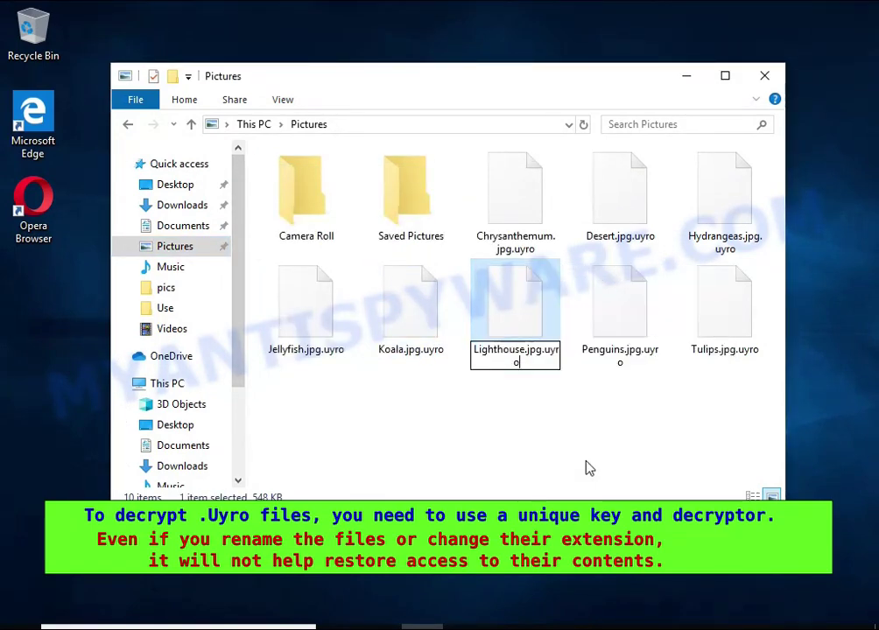
key("BackSpace")
key("BackSpace")
key("BackSpace")
key("Return")
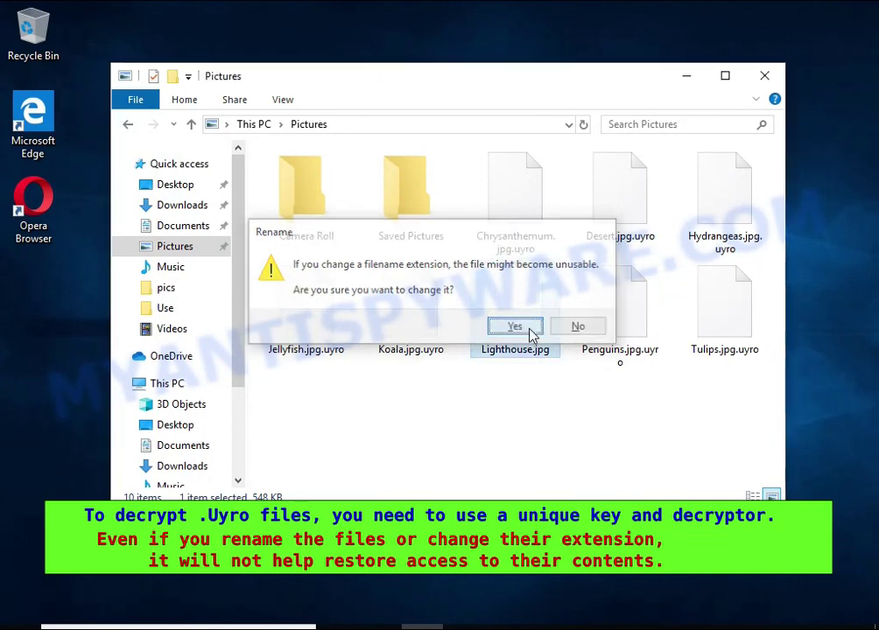
left_click(525, 328)
double_click(528, 331)
double_click(421, 277)
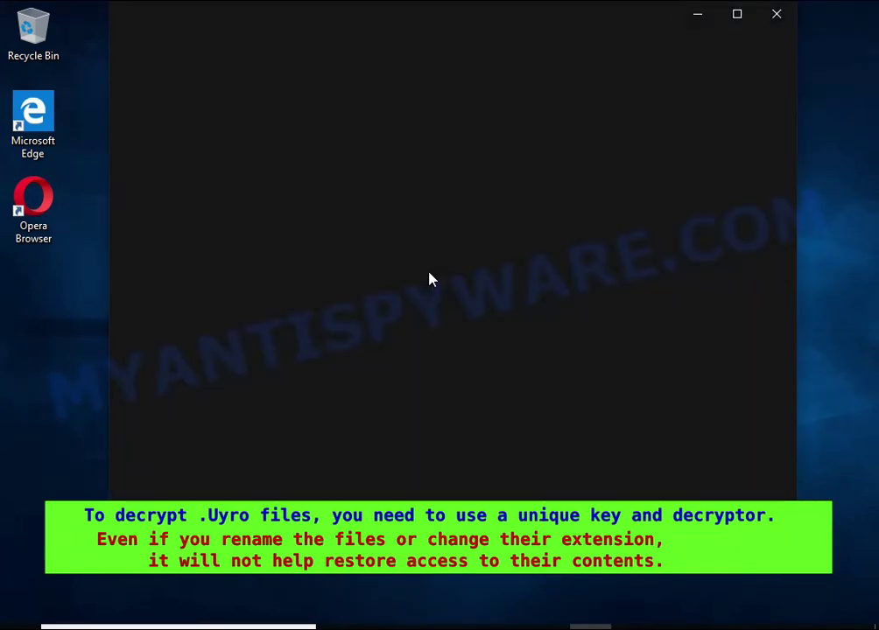
left_click(776, 14)
Open the _readme.txt ransom note from C:\Users\User10 in Notepad.
left_click(168, 384)
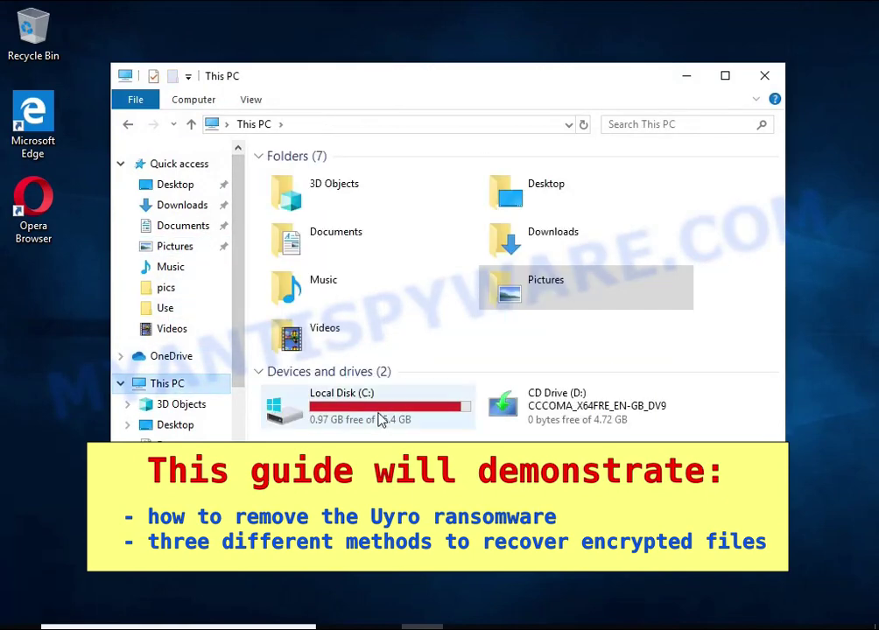
double_click(302, 392)
double_click(292, 264)
double_click(296, 194)
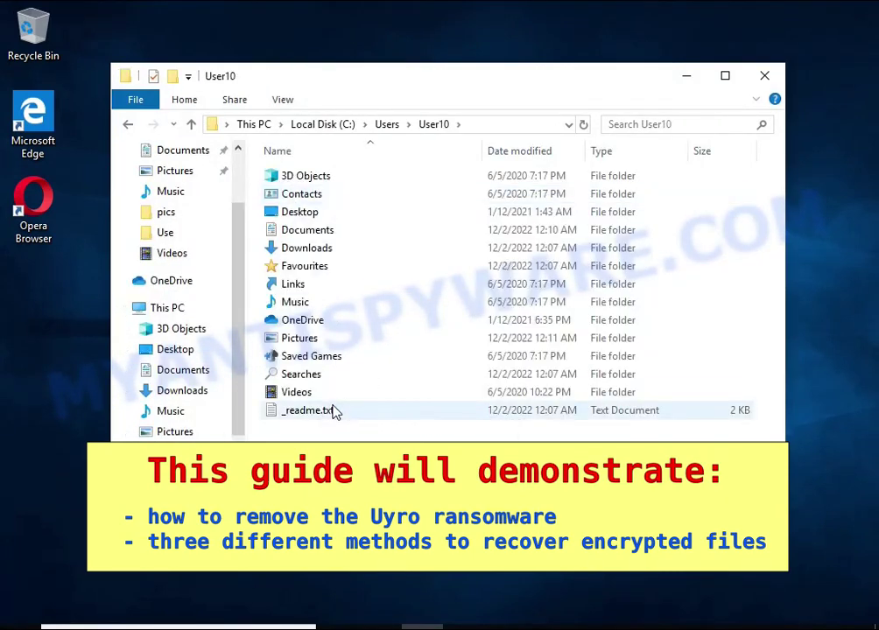
double_click(474, 421)
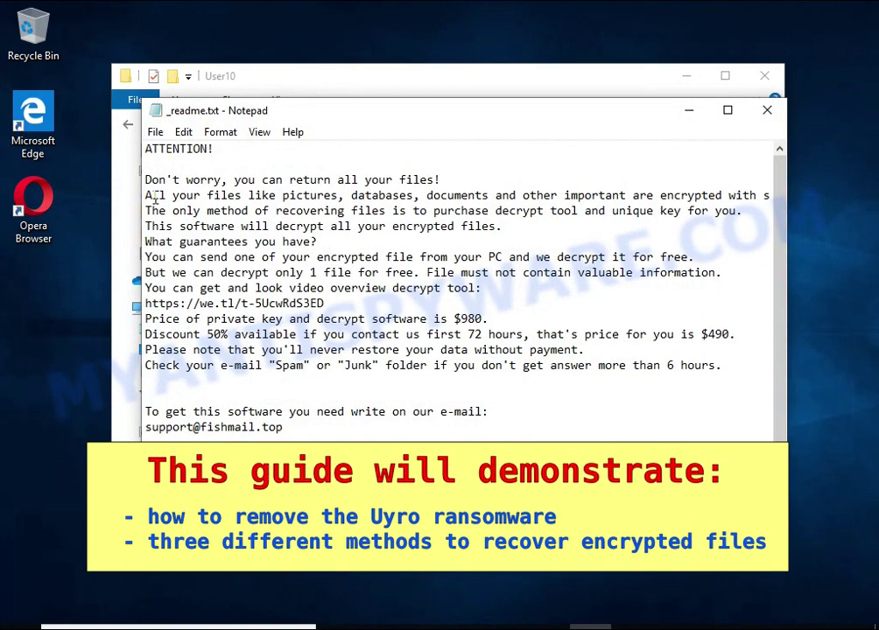
Highlight the note's line saying all files are encrypted, then close Notepad and Explorer.
left_click_drag(146, 196, 722, 196)
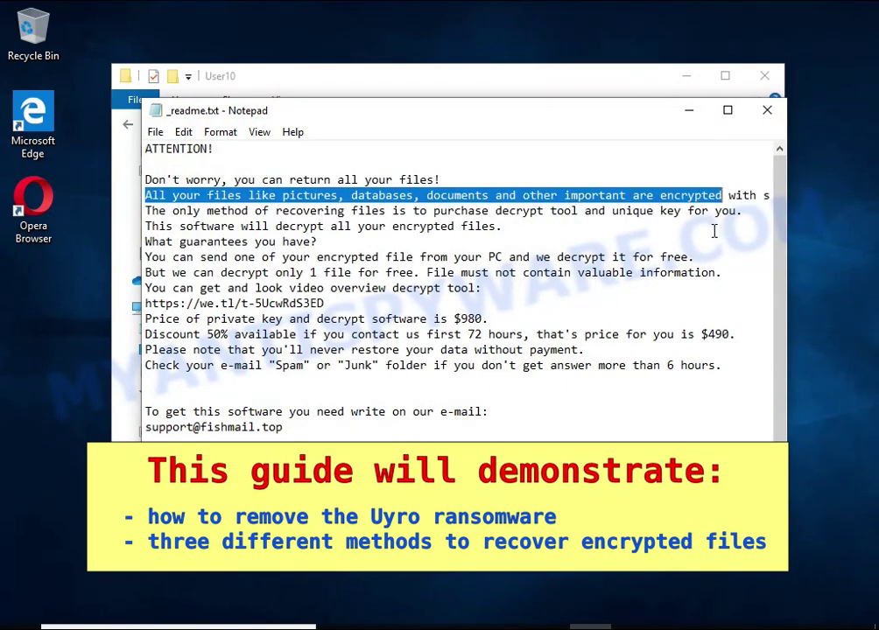
double_click(696, 196)
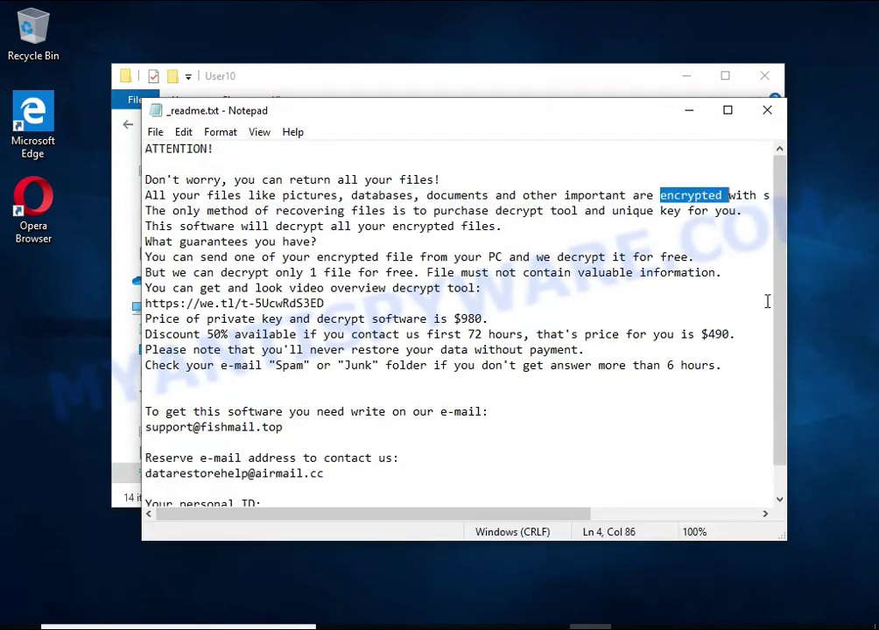
left_click(768, 112)
left_click(755, 74)
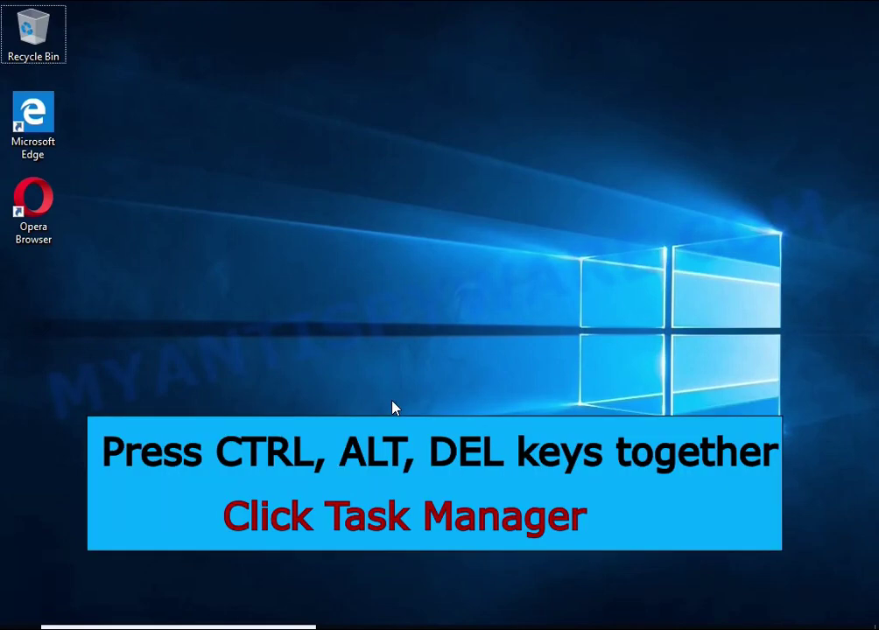
Open Task Manager via Ctrl+Alt+Delete and end the suspicious DB07.exe process.
key("ctrl+alt+Delete")
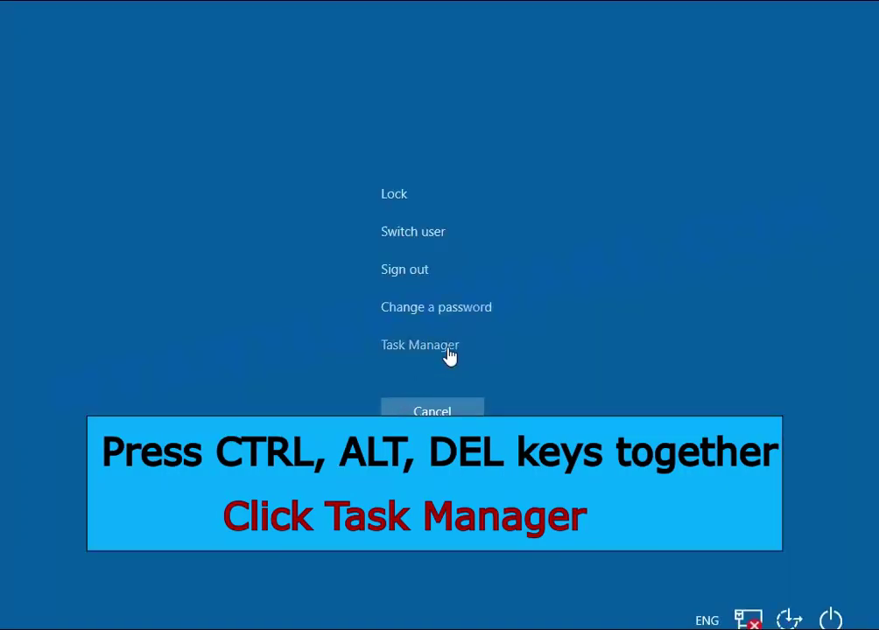
left_click(448, 349)
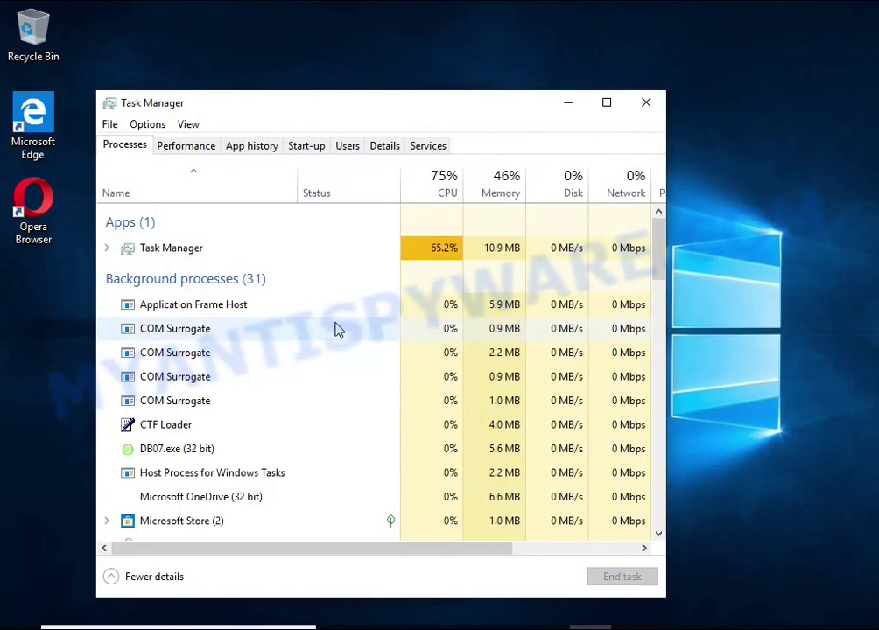
scroll(328, 326, "down", 1)
scroll(324, 326, "down", 1)
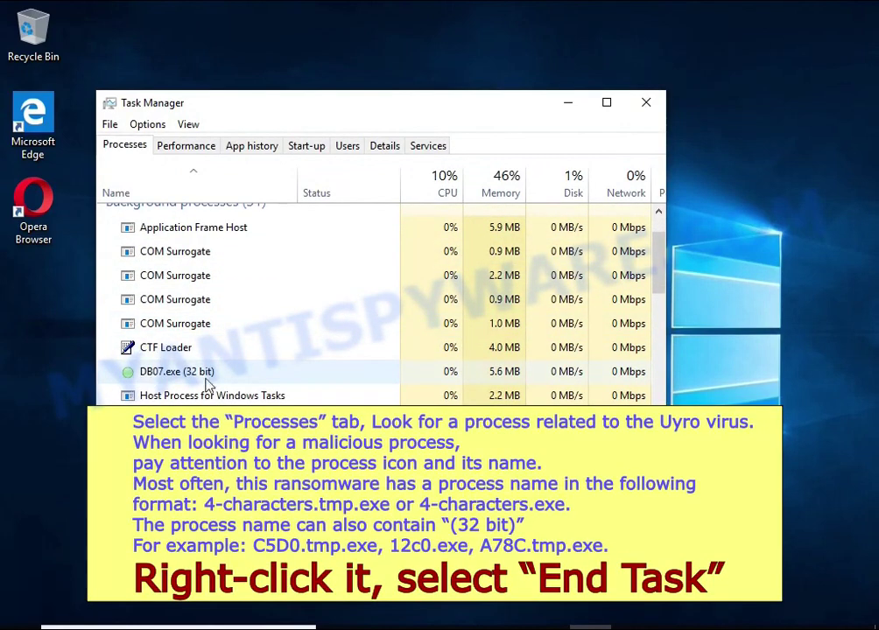
left_click(325, 371)
right_click(342, 382)
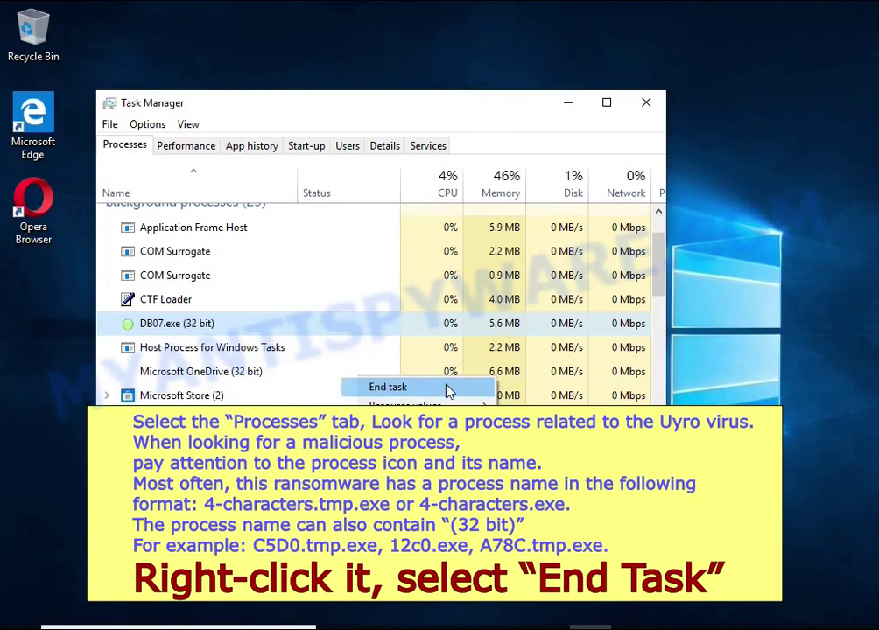
left_click(448, 389)
Scroll through the background and Windows processes, then return to the top.
scroll(288, 358, "down", 2)
scroll(270, 350, "down", 2)
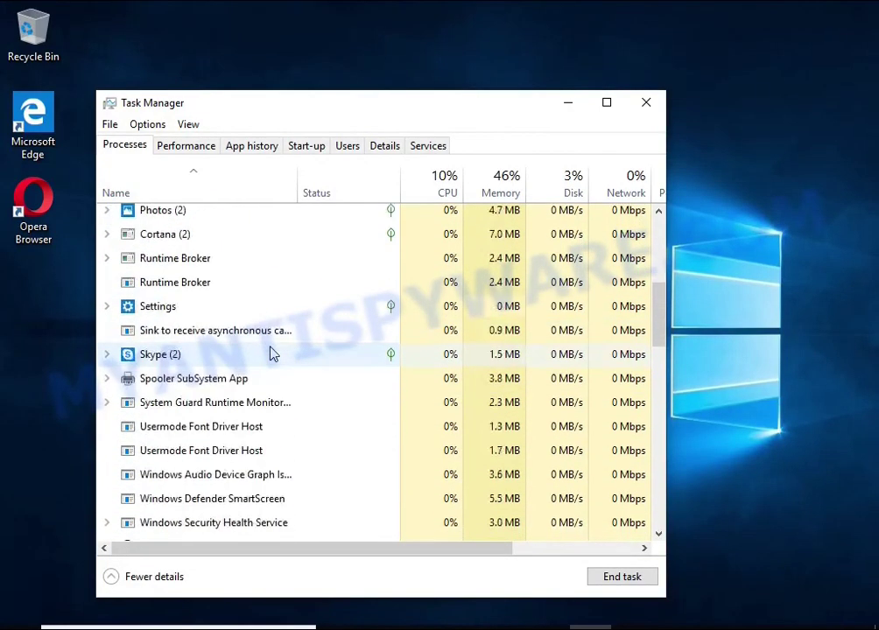
scroll(269, 350, "down", 1)
scroll(270, 350, "down", 2)
scroll(270, 350, "down", 2)
scroll(267, 349, "down", 2)
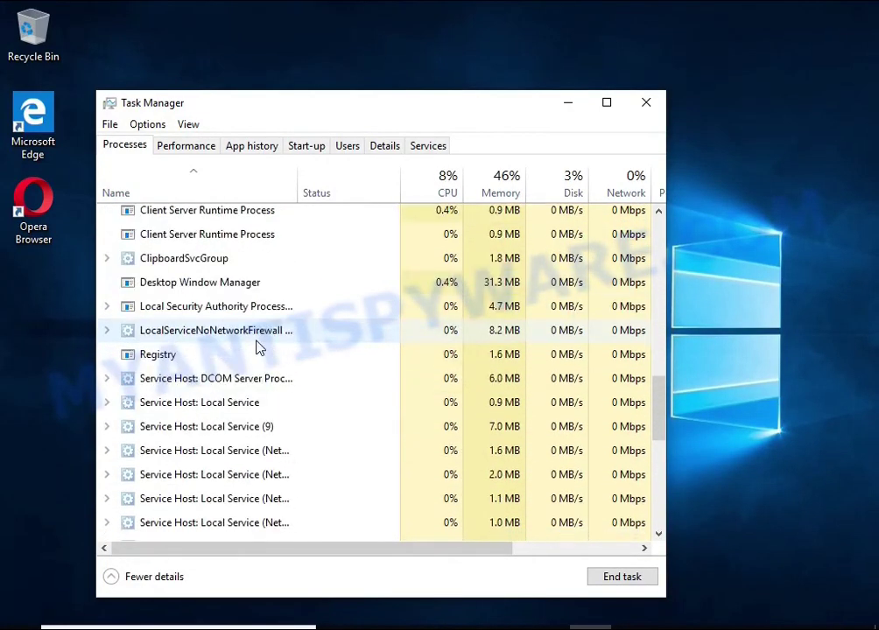
scroll(263, 347, "down", 2)
scroll(261, 348, "down", 2)
scroll(258, 348, "down", 1)
scroll(259, 346, "down", 2)
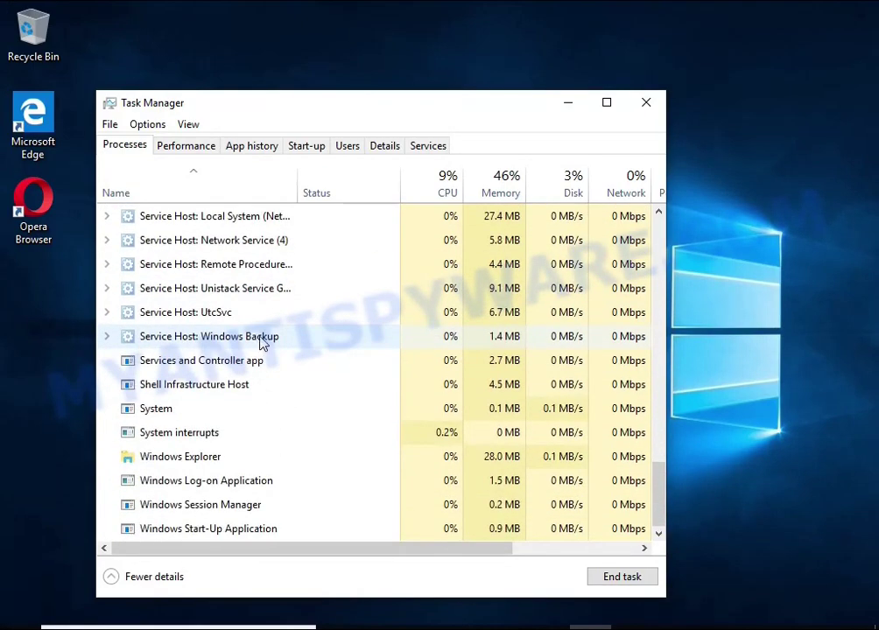
scroll(263, 350, "up", 3)
scroll(262, 350, "up", 3)
scroll(262, 350, "up", 3)
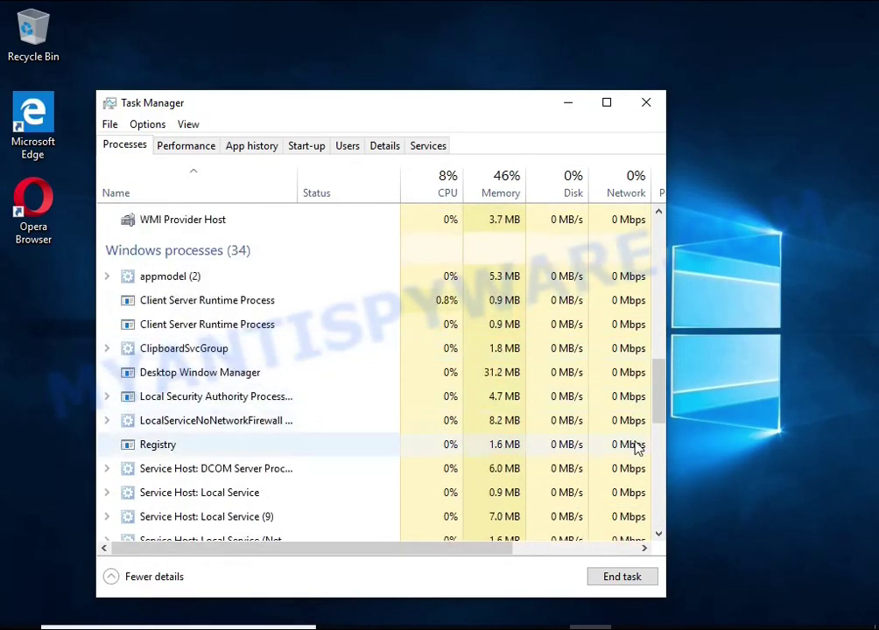
left_click_drag(662, 408, 662, 232)
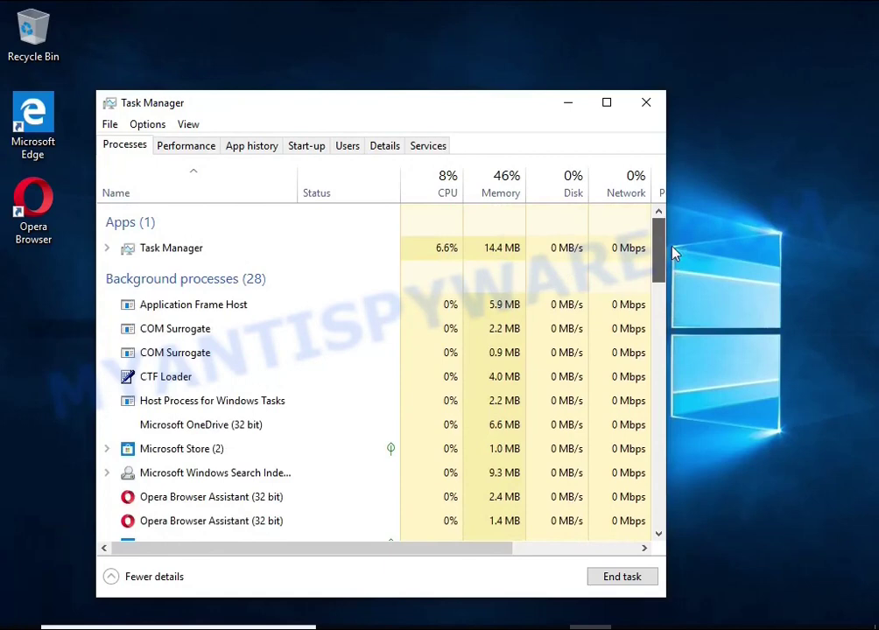
Disable DB07.exe in the Start-up tab, then close Task Manager.
left_click(309, 155)
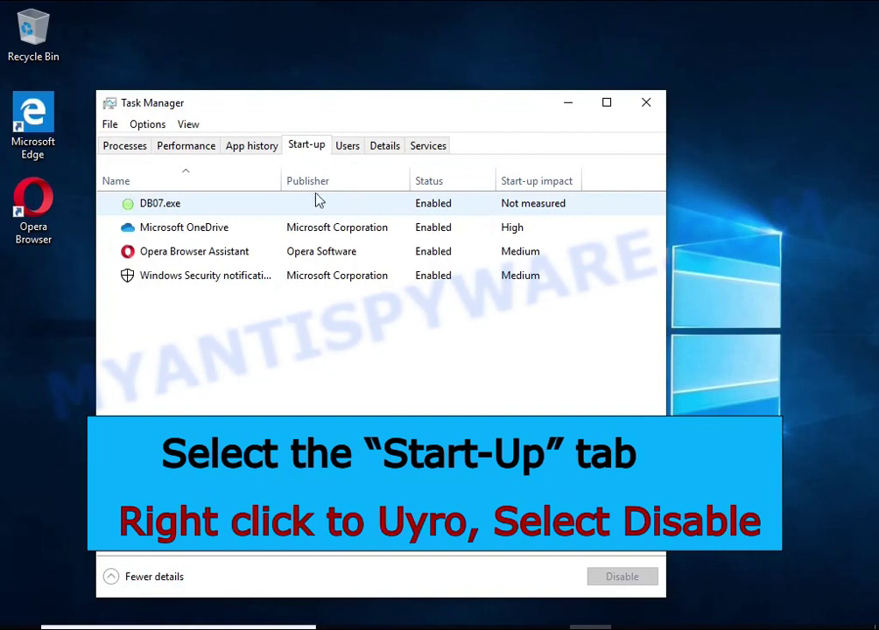
left_click(476, 212)
right_click(476, 212)
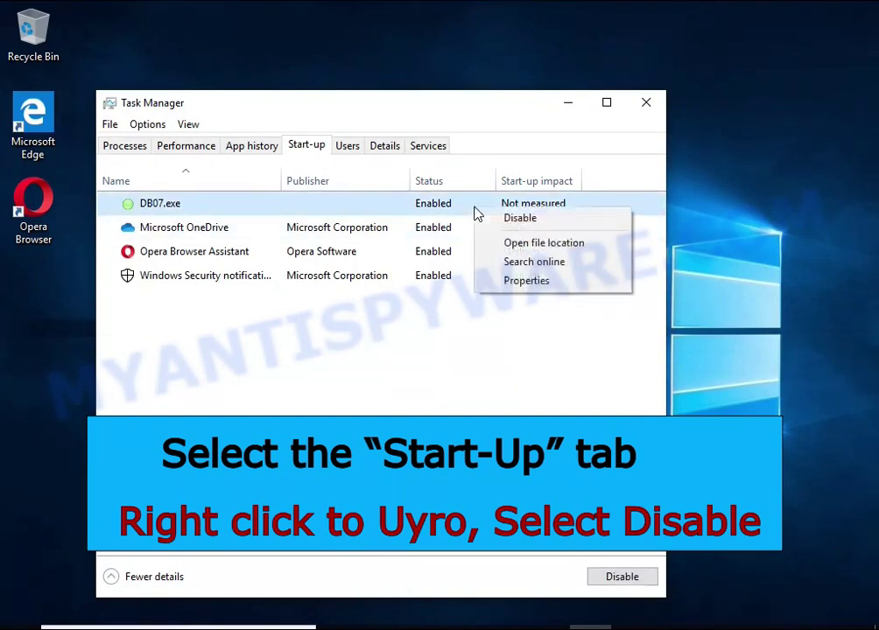
left_click(586, 225)
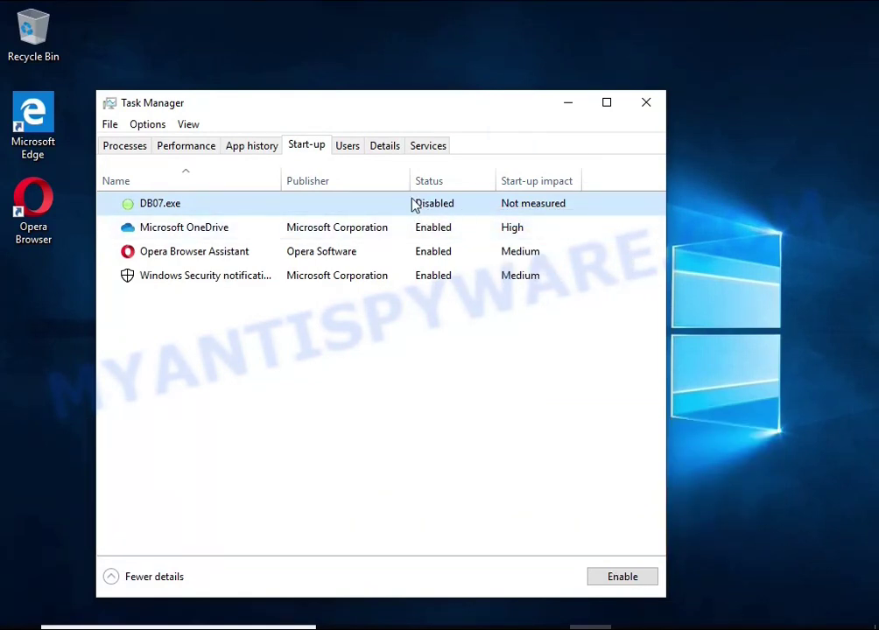
left_click(645, 106)
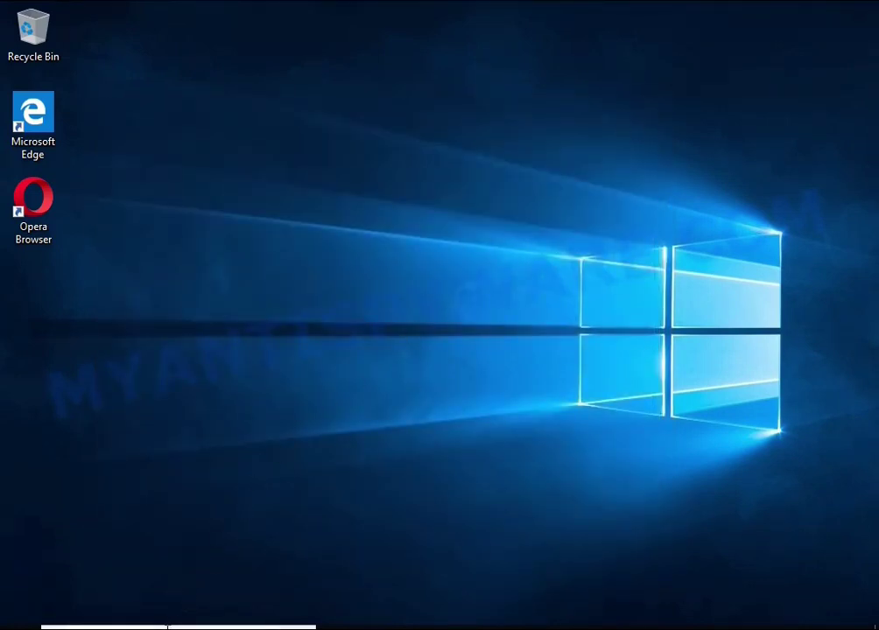
Launch Task Scheduler from a Windows search for 'task sche'.
left_click(189, 627)
type("tas")
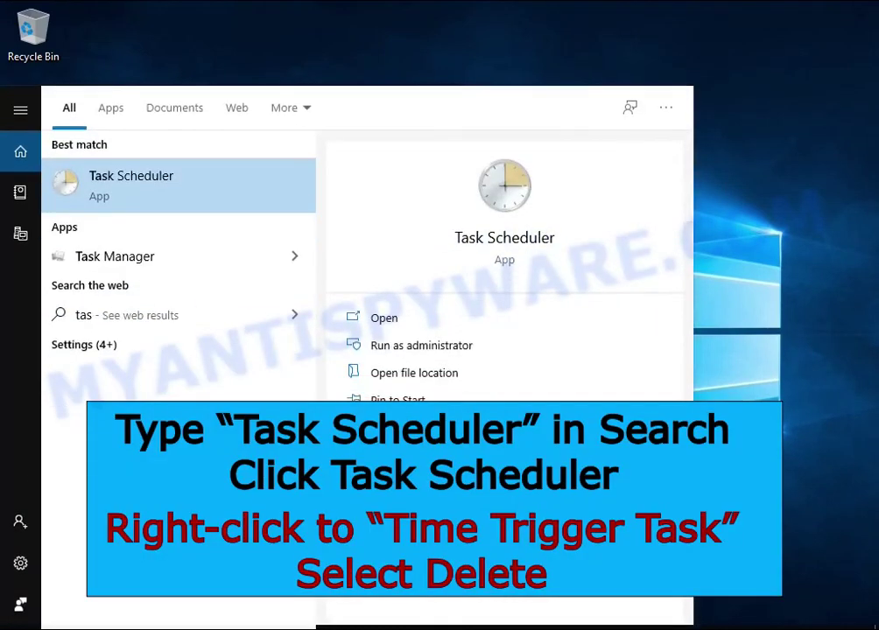
type("k she")
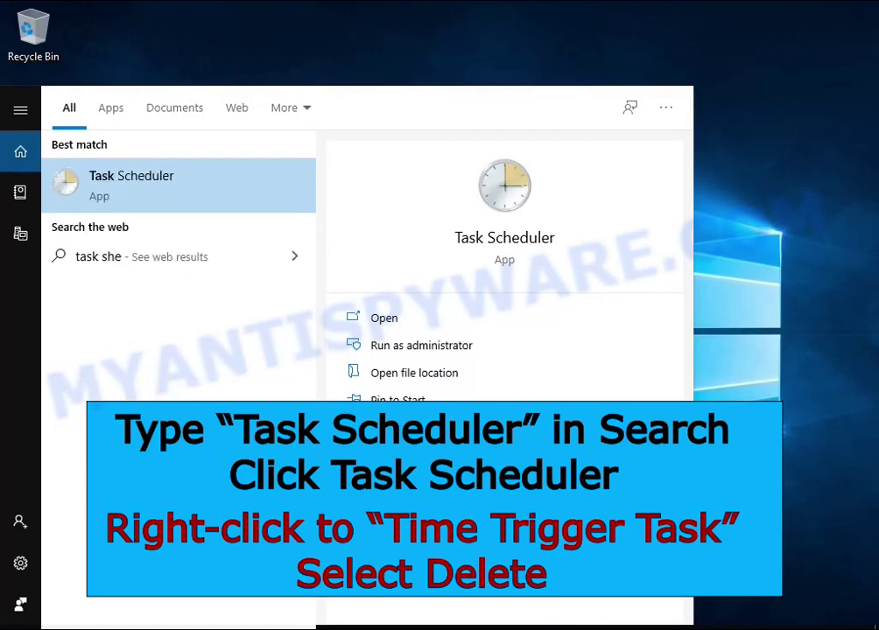
left_click(211, 201)
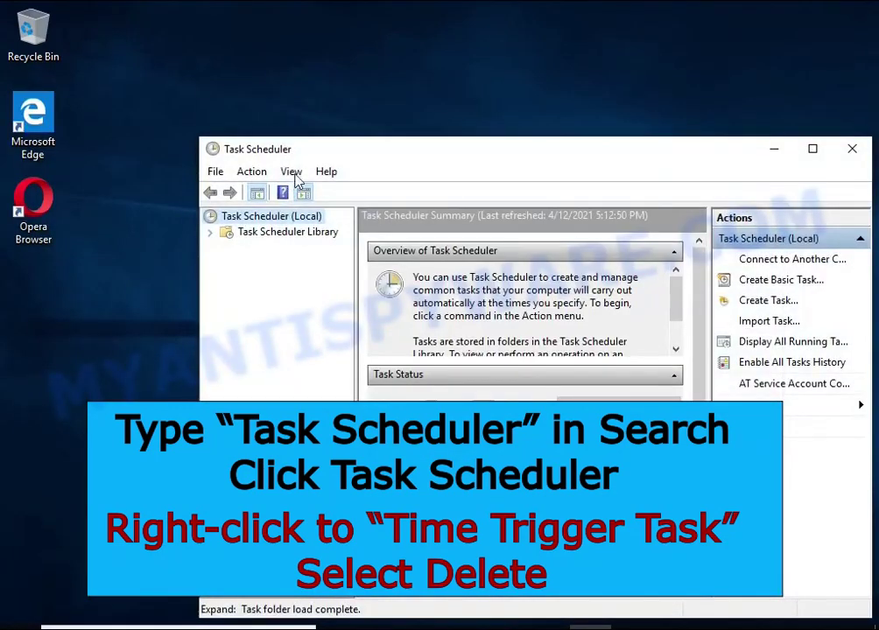
mouse_move(328, 150)
left_mouse_down()
mouse_move(260, 95)
mouse_move(269, 94)
left_mouse_up()
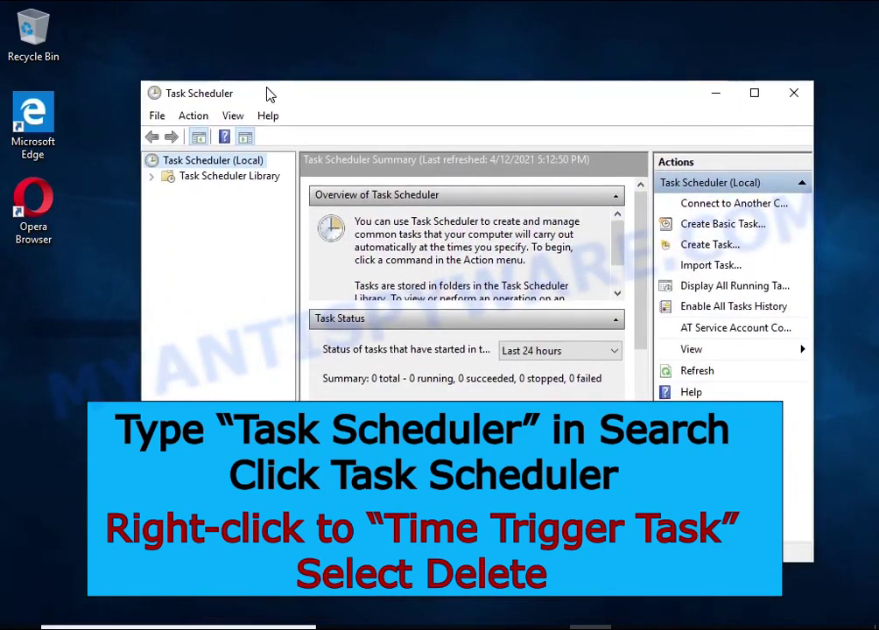
Delete the Time Trigger Task from the Task Scheduler Library.
left_click(259, 176)
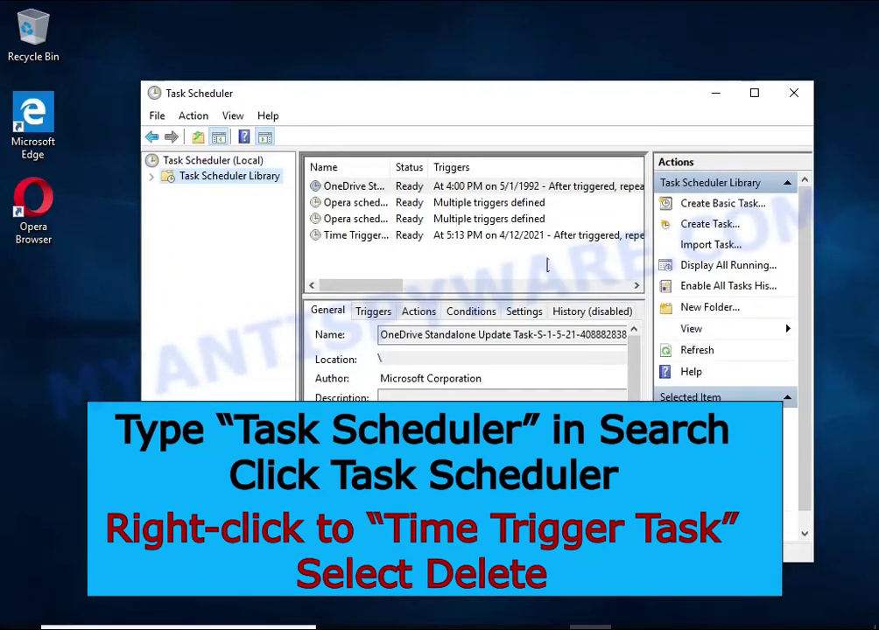
left_click(569, 236)
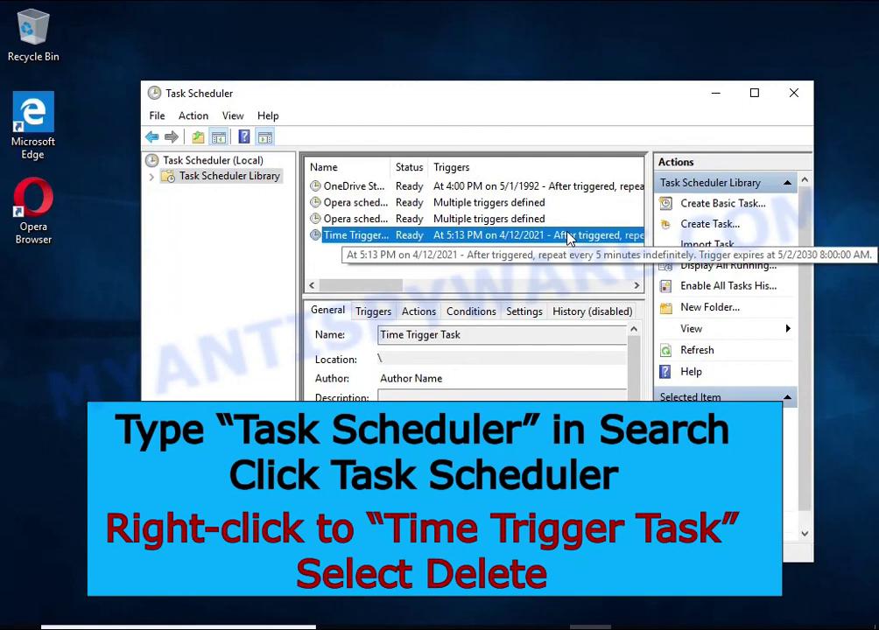
right_click(569, 238)
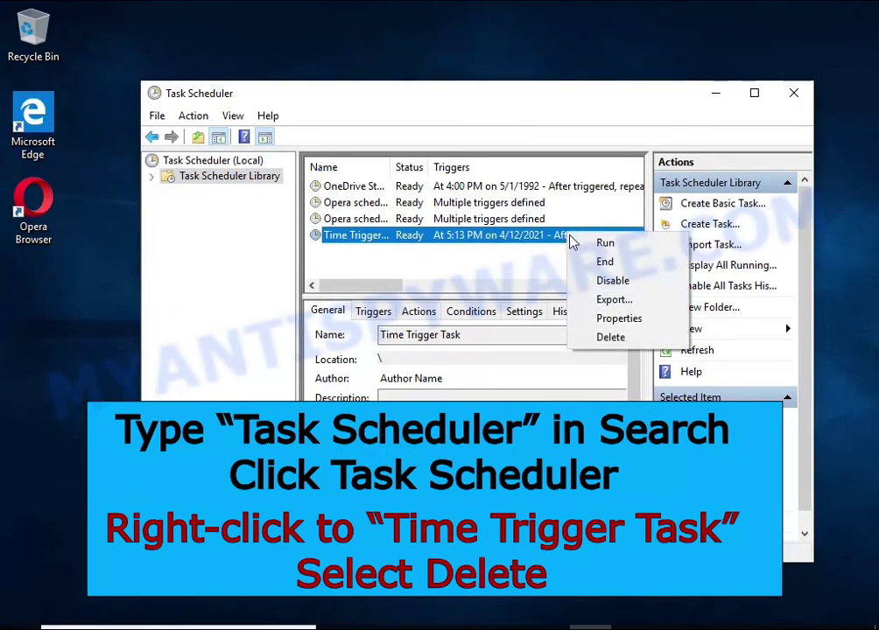
left_click(646, 340)
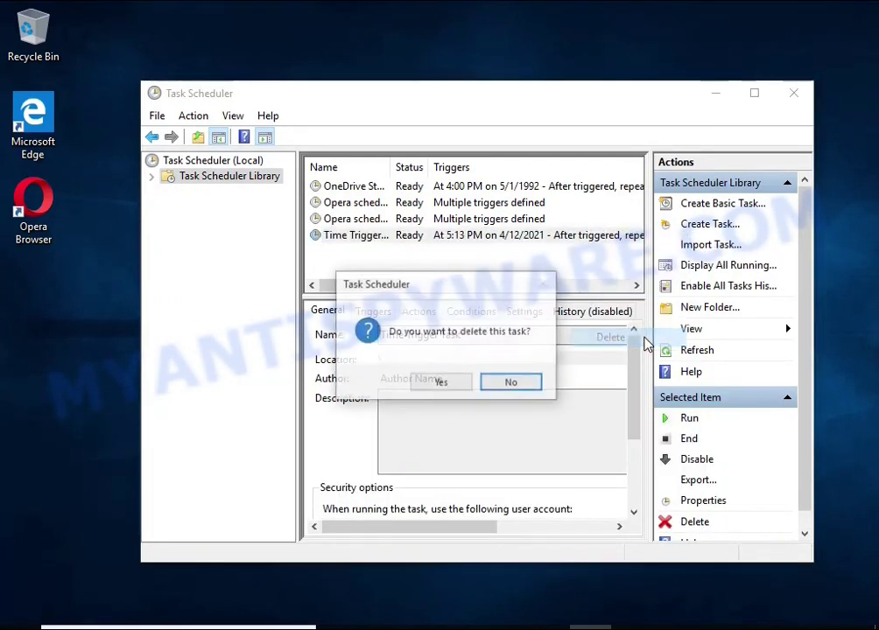
left_click(442, 388)
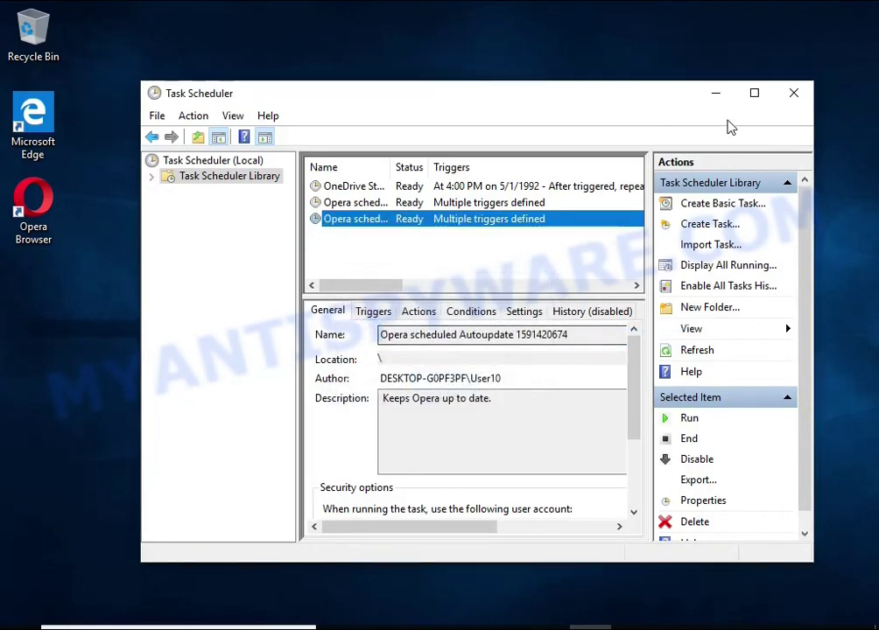
Close Task Scheduler, reopen Task Manager, and open DB07.exe's file location from Start-up.
left_click(794, 99)
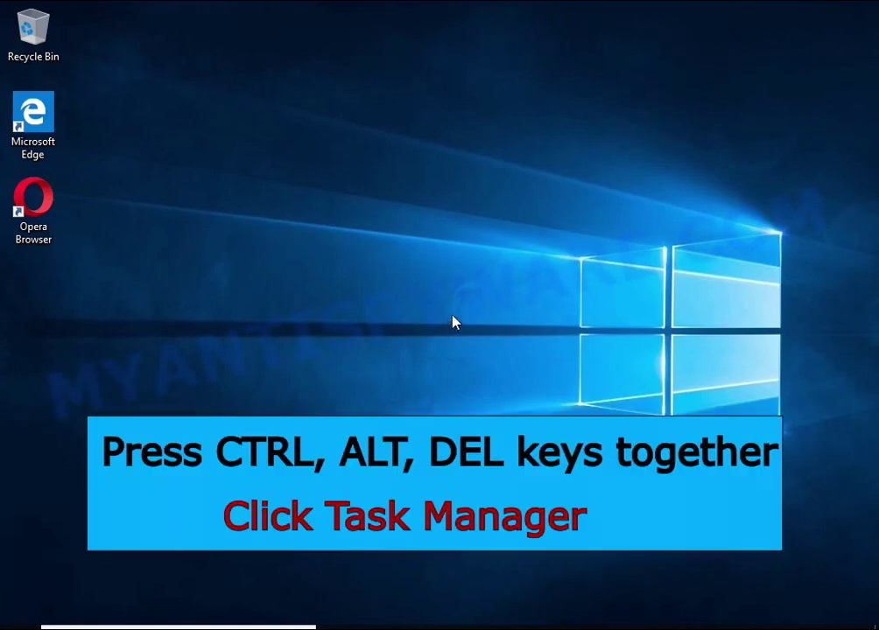
key("ctrl+alt+Delete")
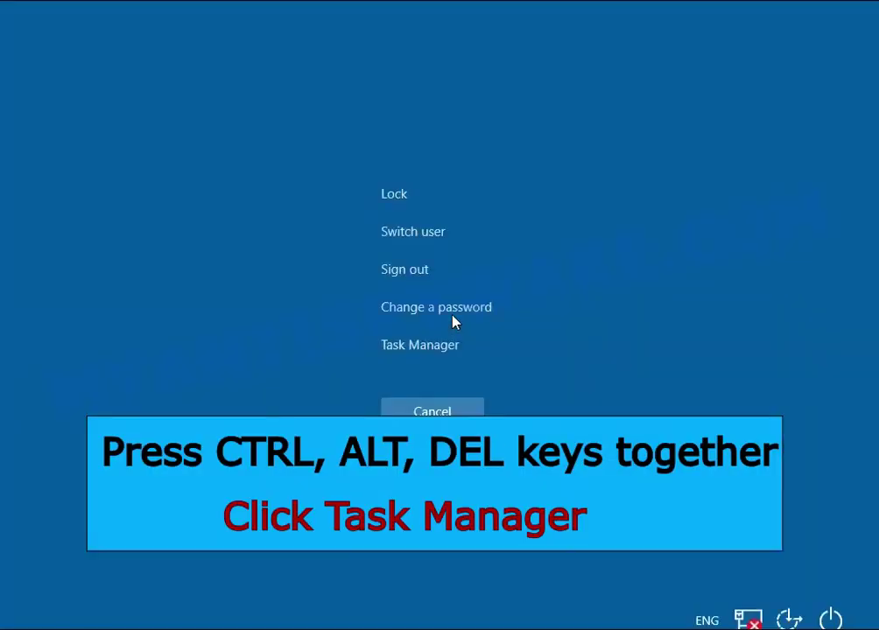
left_click(428, 351)
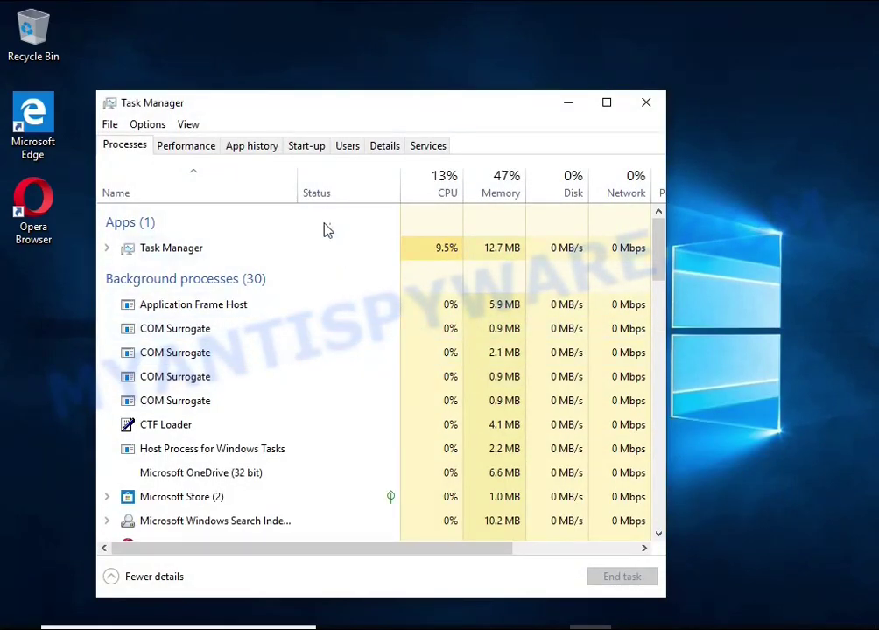
left_click(315, 149)
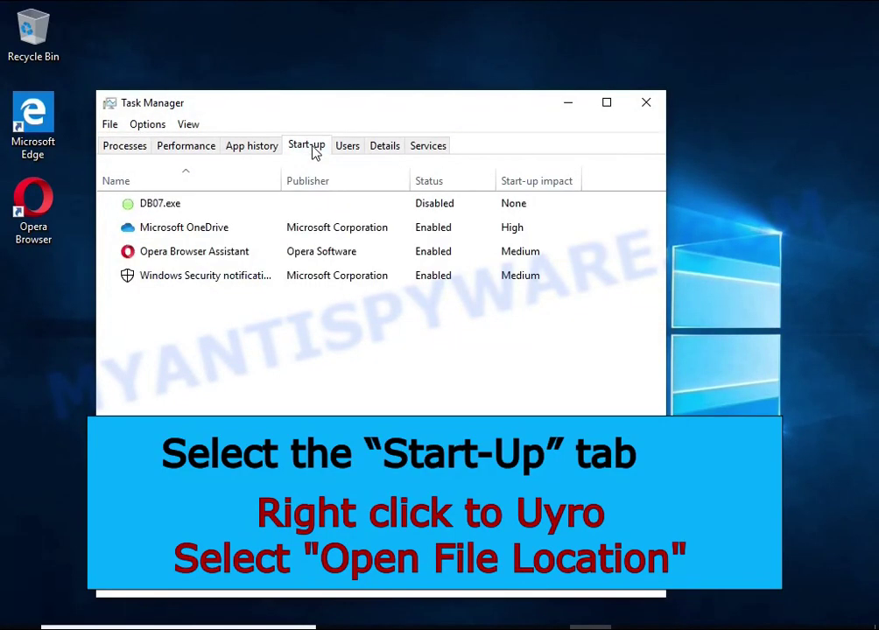
right_click(480, 207)
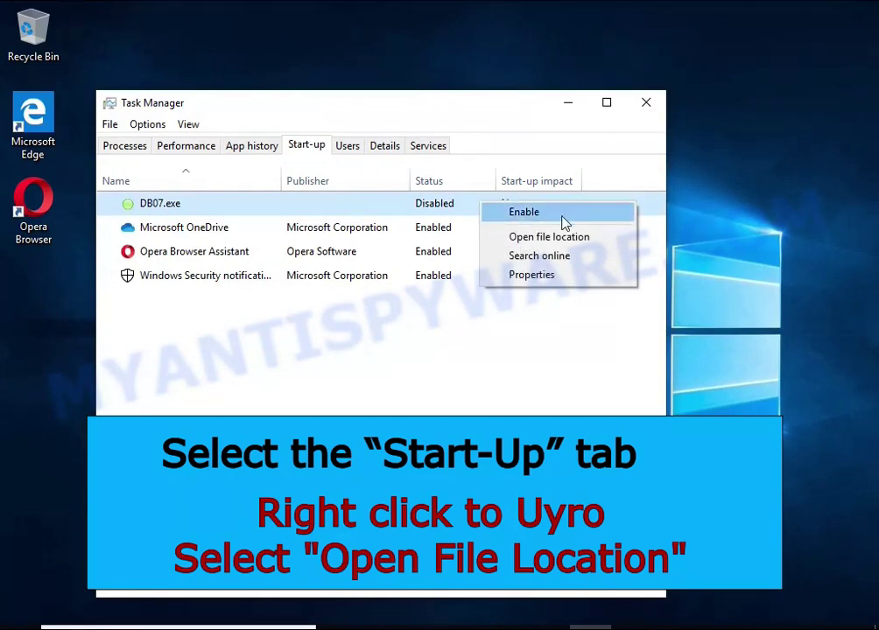
left_click(610, 246)
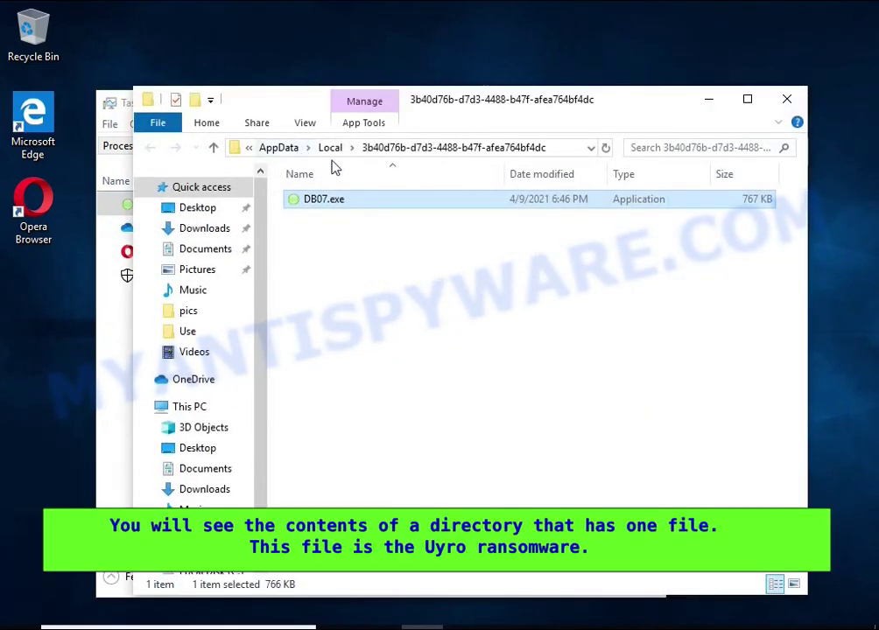
Close Task Manager and try deleting DB07.exe twice, cancelling the access-denied message.
left_click(106, 361)
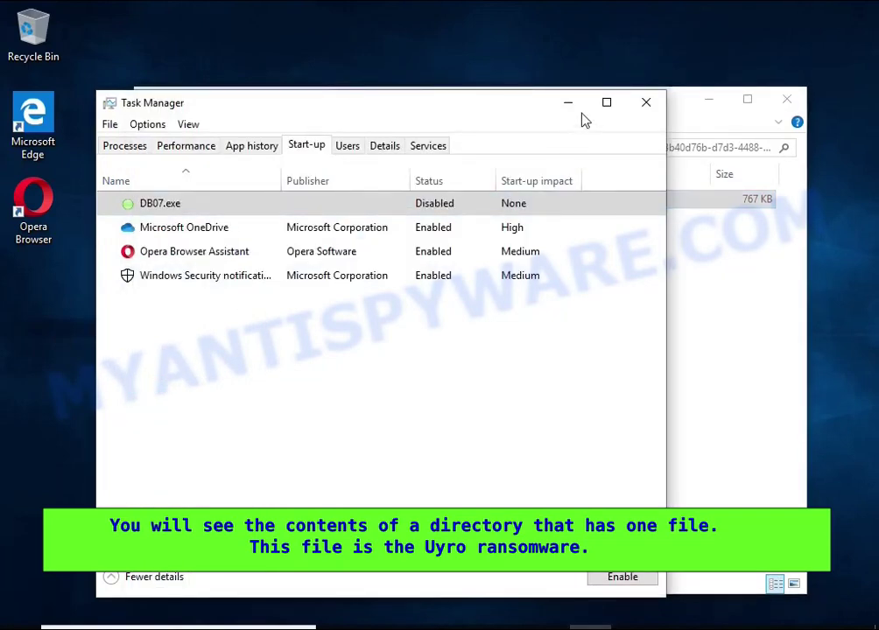
left_click(644, 106)
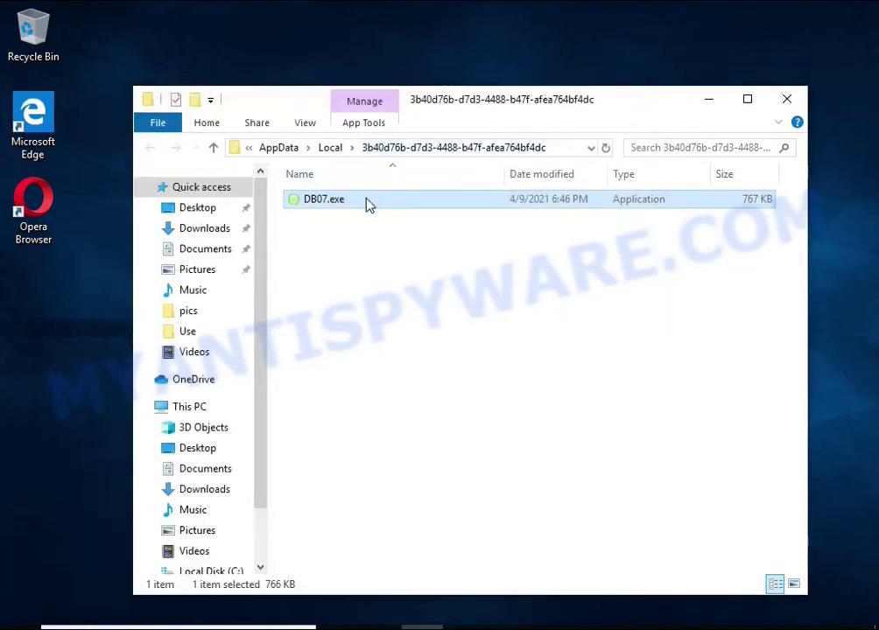
right_click(368, 204)
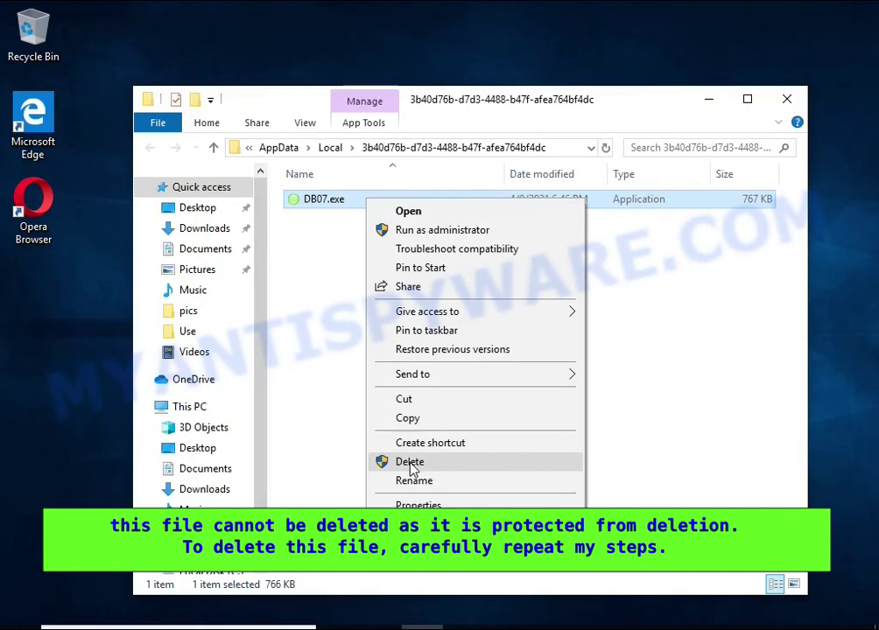
left_click(411, 463)
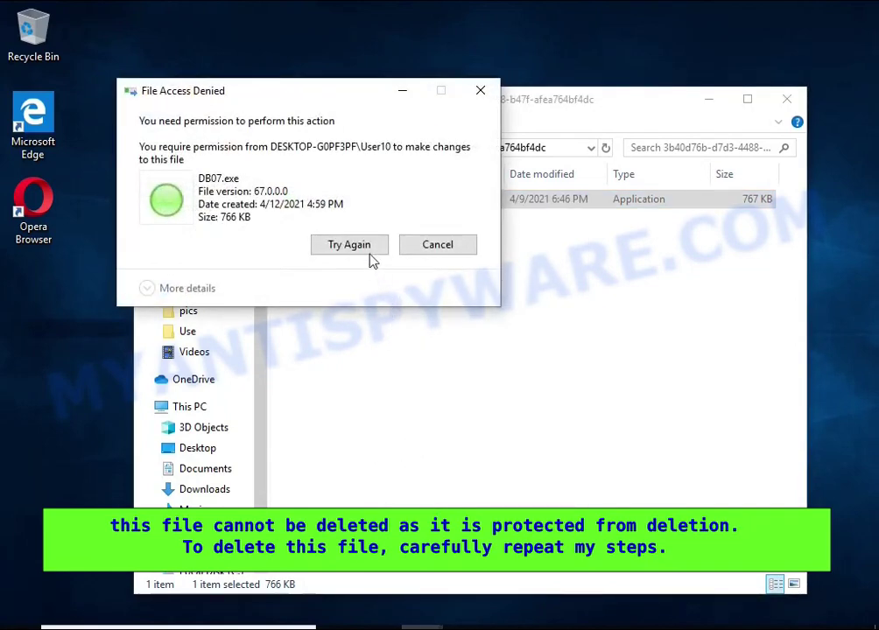
left_click(369, 252)
left_click(355, 252)
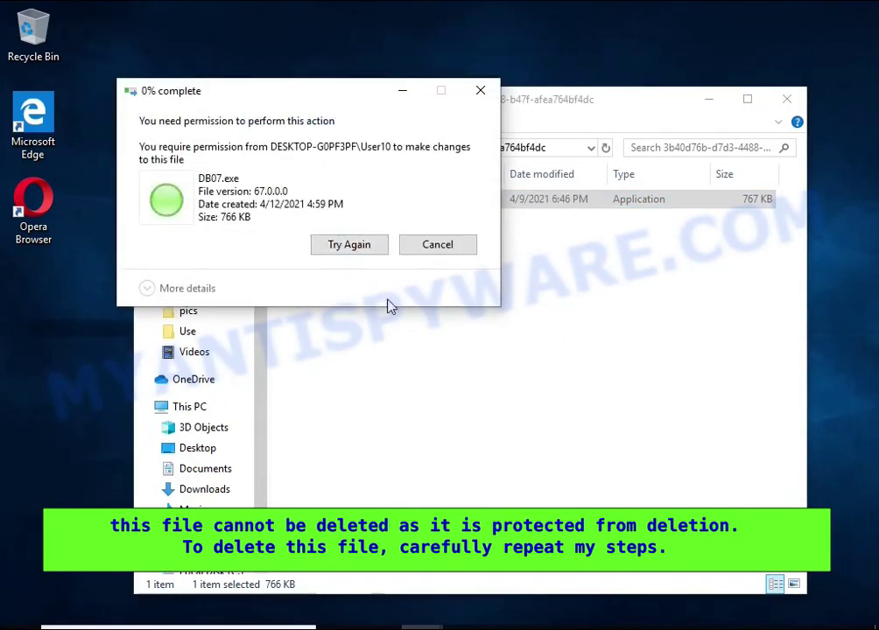
left_click(439, 247)
right_click(362, 210)
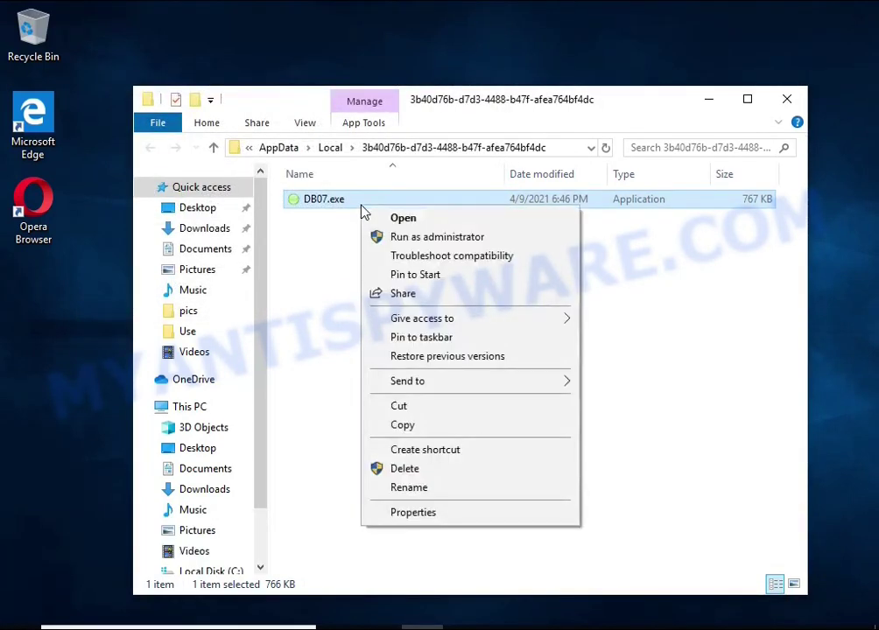
In DB07.exe's advanced security, disable inheritance and convert permissions to explicit entries.
left_click(492, 520)
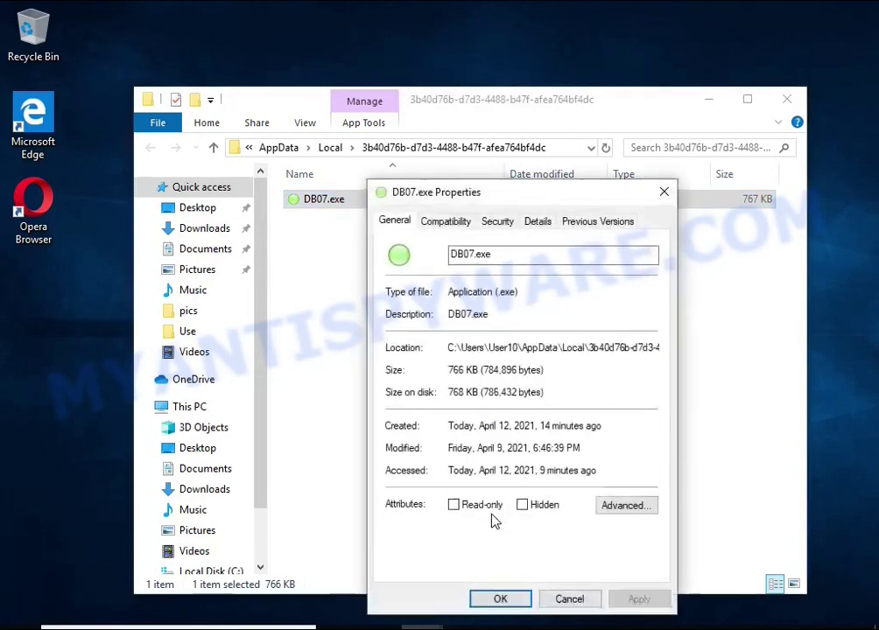
left_click(496, 223)
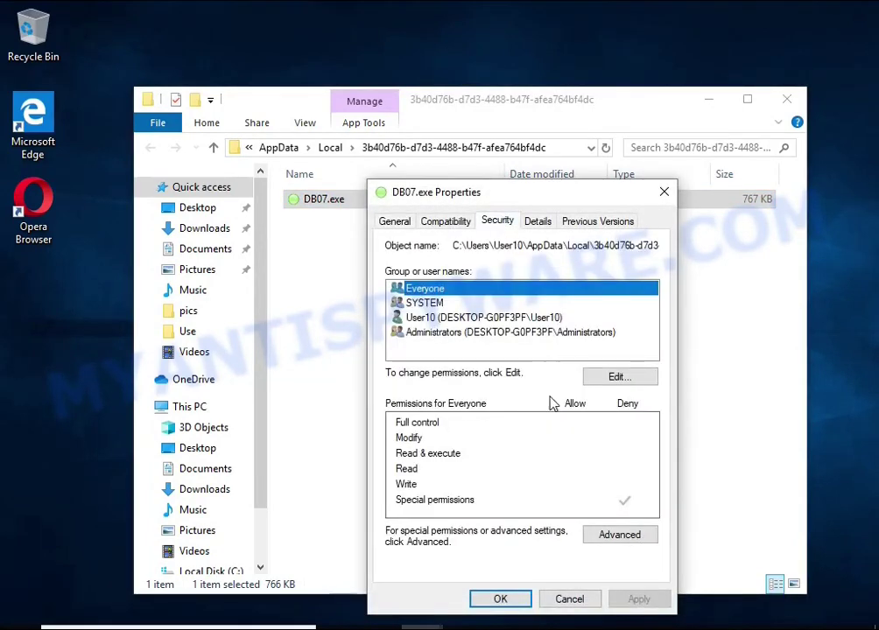
left_click(632, 536)
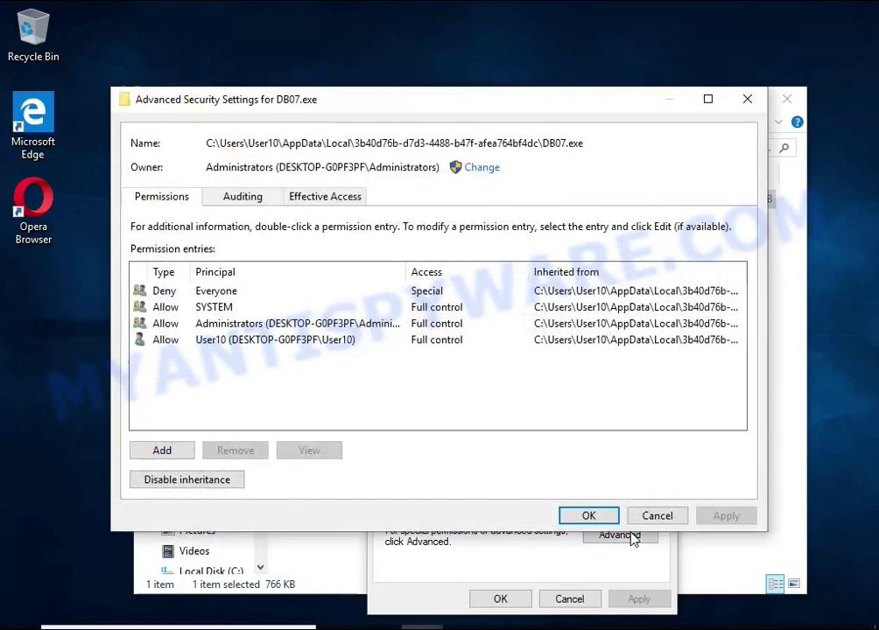
left_click(225, 487)
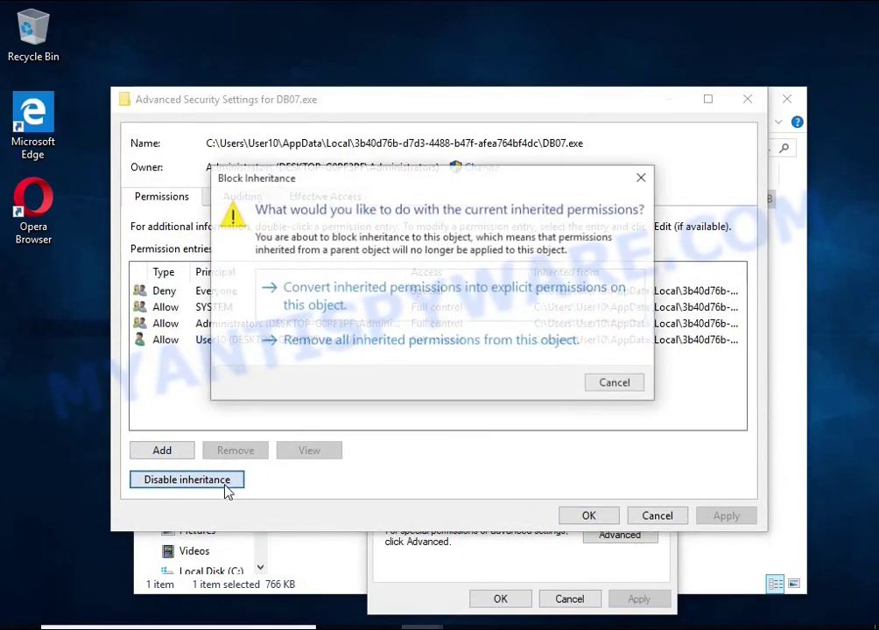
left_click(455, 313)
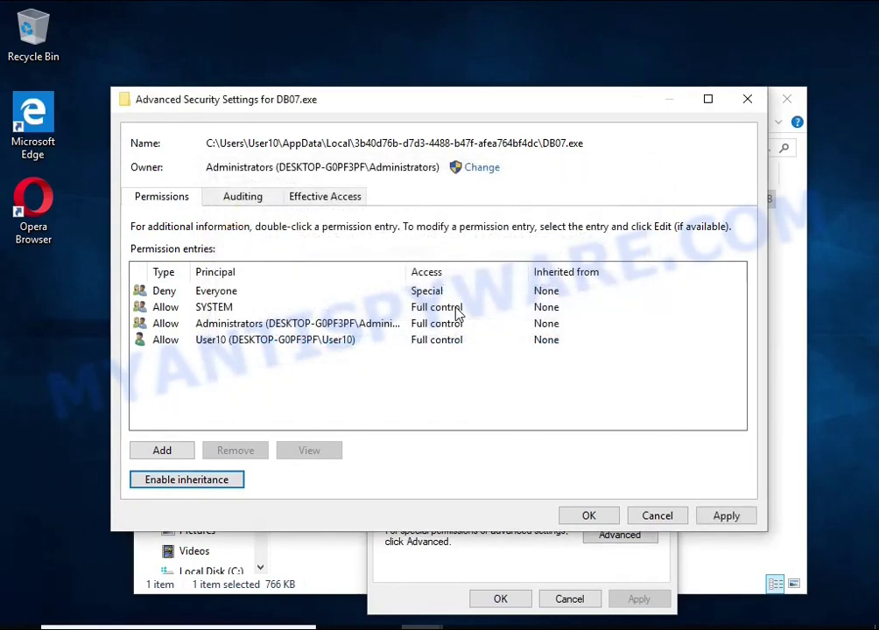
Remove the Deny rule for Everyone, apply it, and delete DB07.exe.
left_click(215, 293)
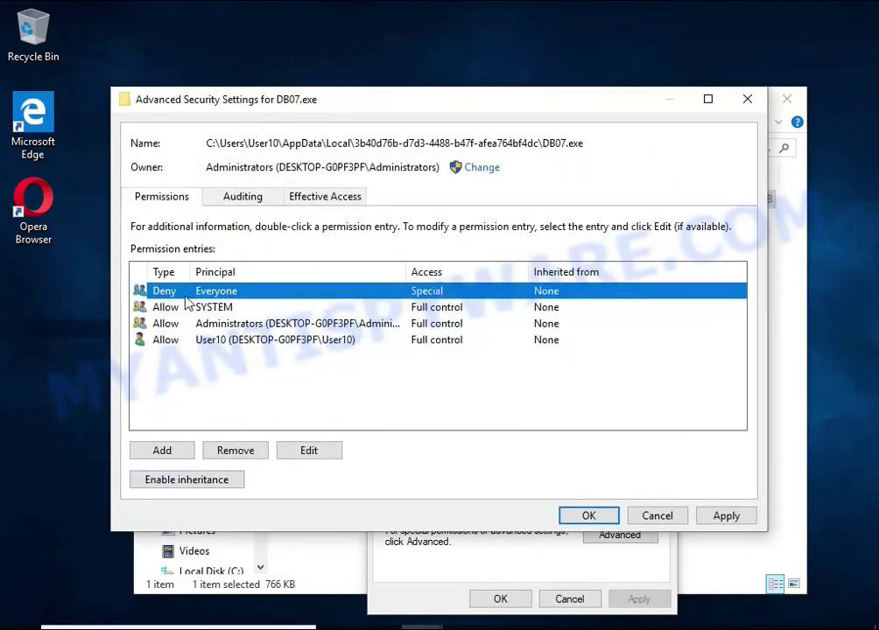
left_click(236, 451)
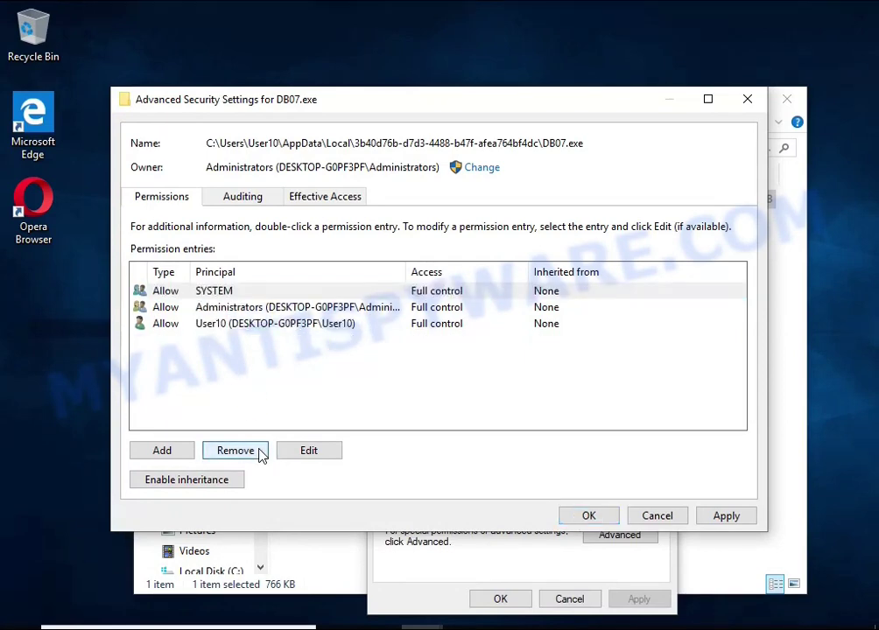
left_click(589, 517)
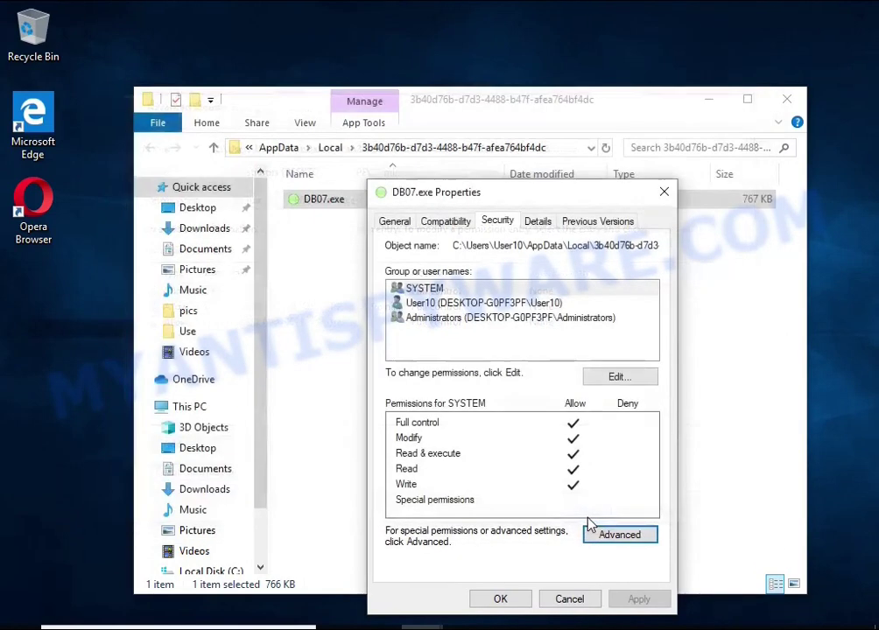
left_click(501, 597)
right_click(336, 200)
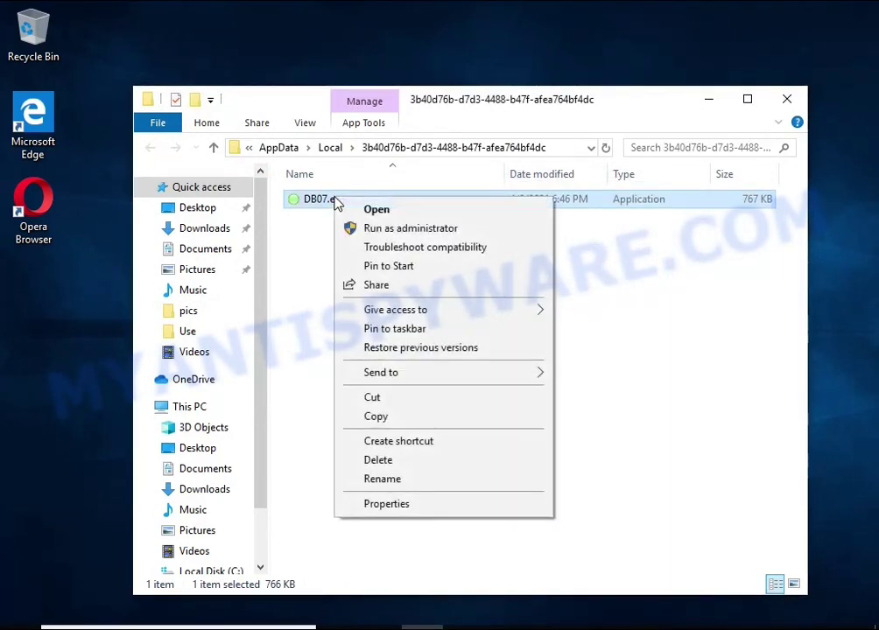
left_click(427, 463)
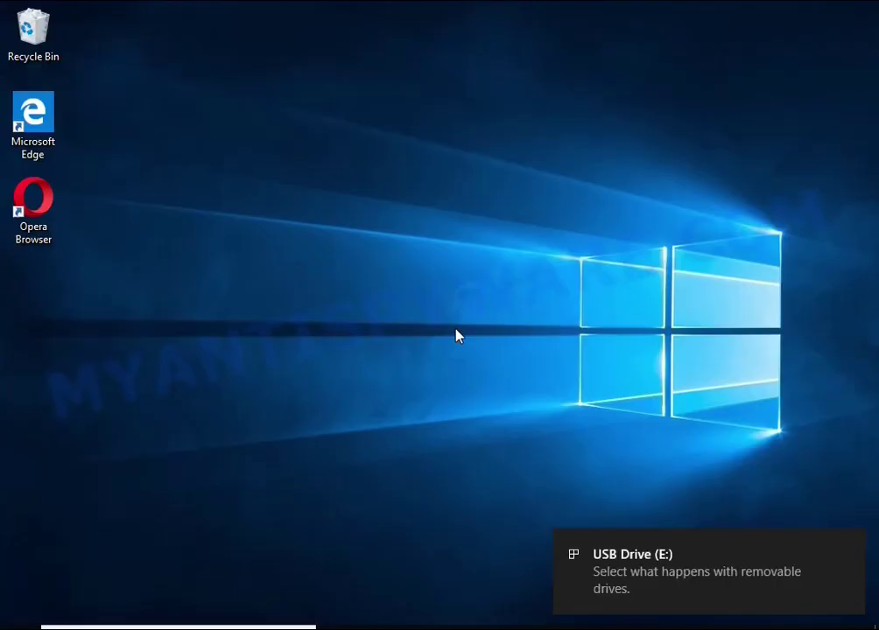
Launch decrypt_STOPDjvu.exe from the USB drive, accepting UAC, license and disclaimer, and disabling the malware.
left_click(652, 578)
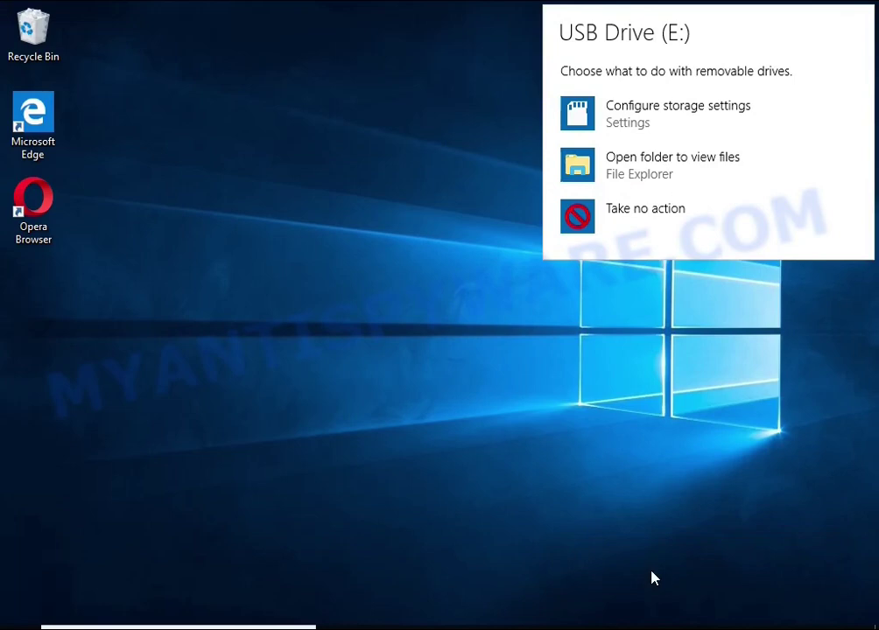
left_click(658, 169)
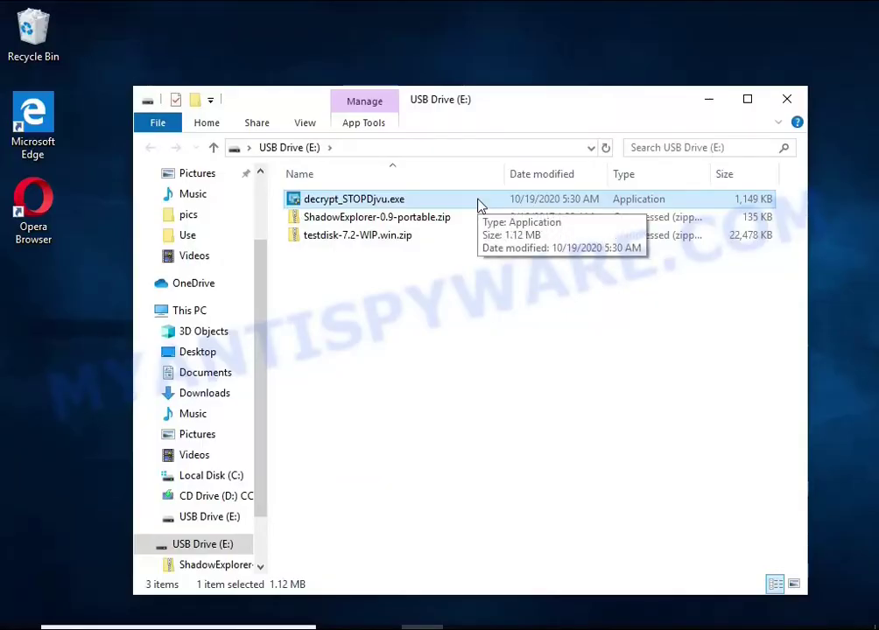
double_click(480, 204)
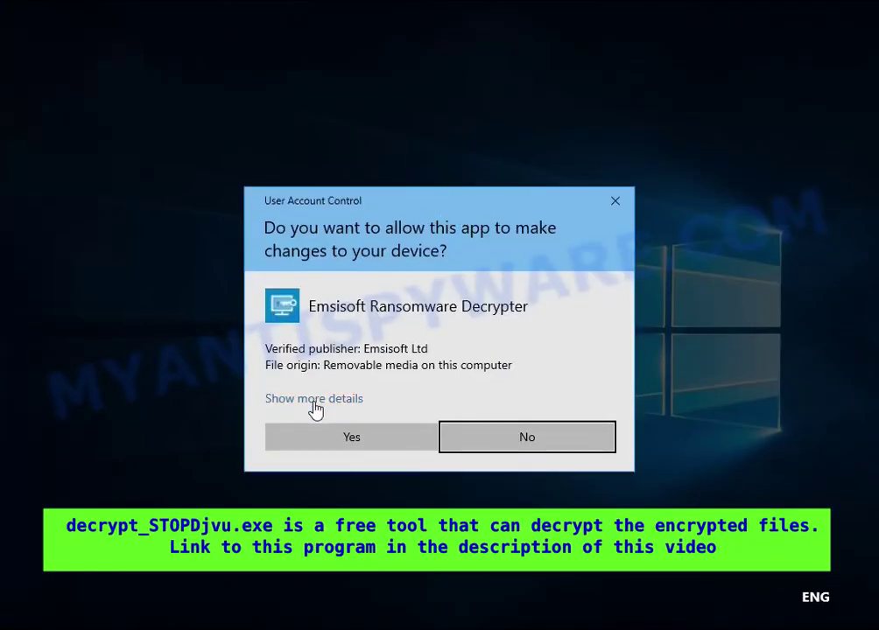
left_click(316, 434)
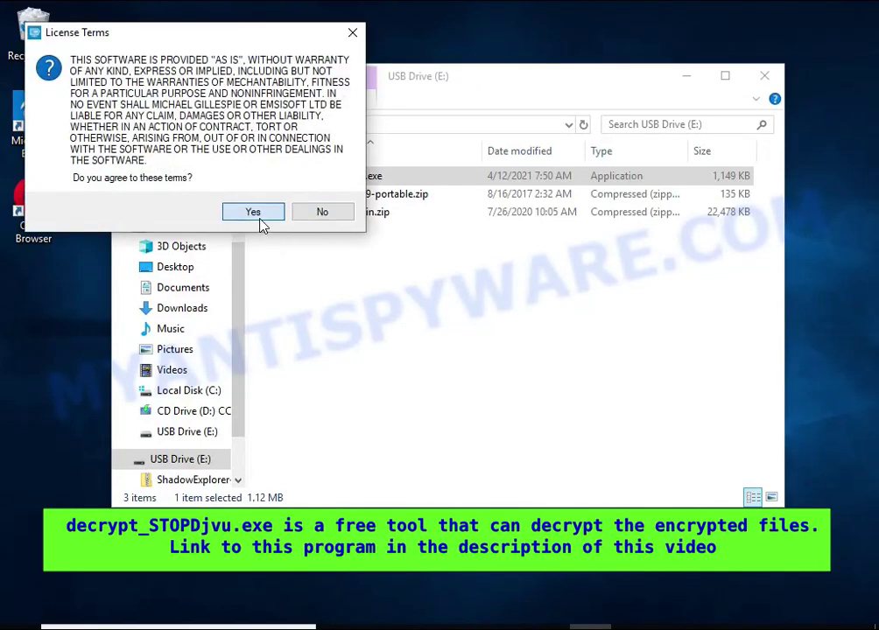
left_click(260, 218)
left_click(686, 76)
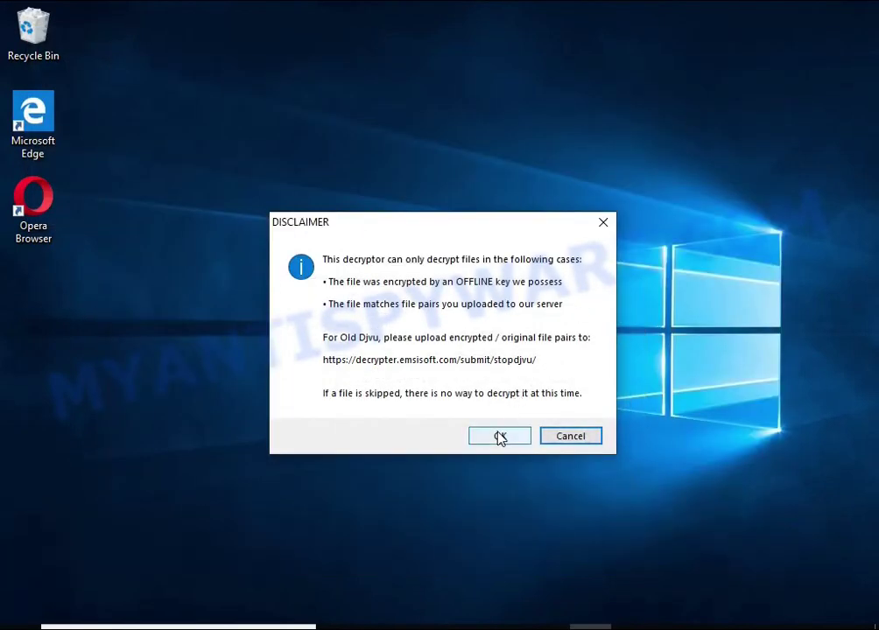
left_click(500, 438)
left_click(507, 402)
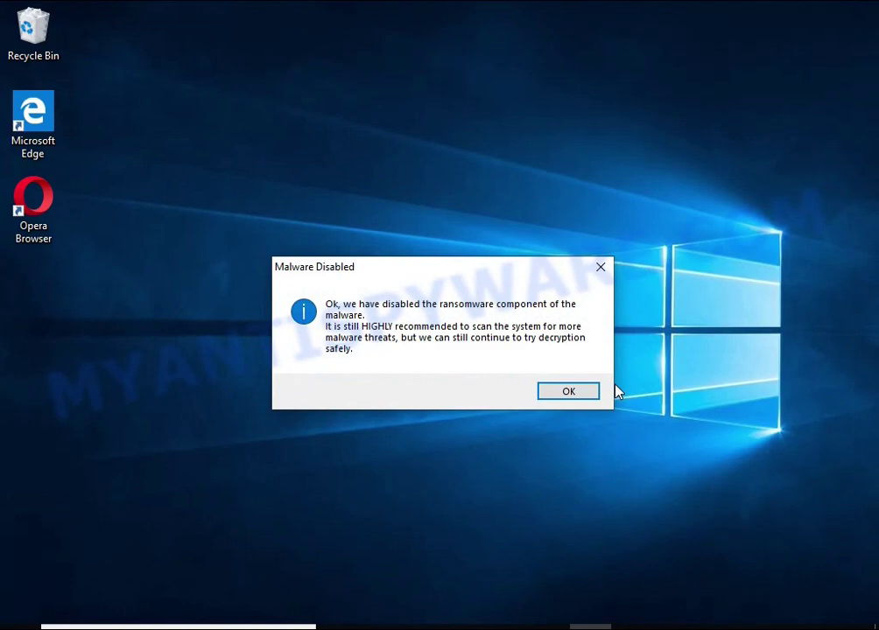
left_click(588, 391)
mouse_move(365, 87)
left_mouse_down()
mouse_move(386, 82)
mouse_move(473, 131)
left_mouse_up()
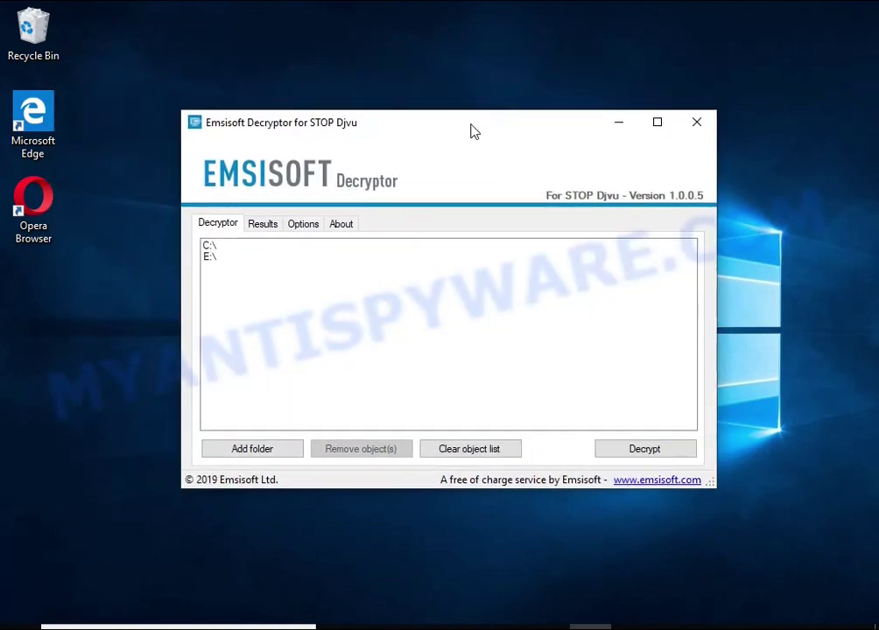
Remove C:\ and E:\ from the decryptor's list of locations.
left_click(210, 246)
left_click(376, 442)
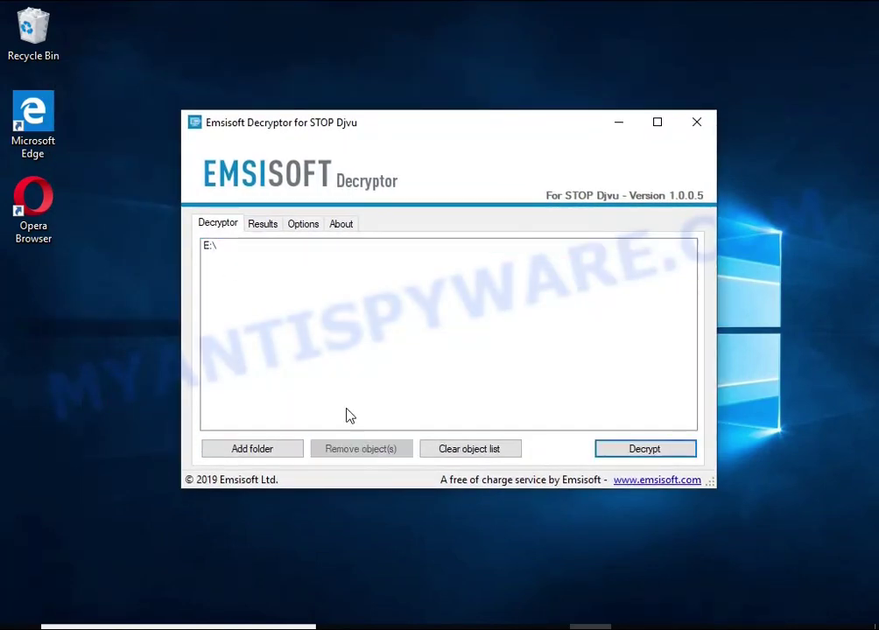
left_click(263, 247)
left_click(342, 447)
Add the Documents and Pictures folders to the list and start decrypting them.
left_click(294, 449)
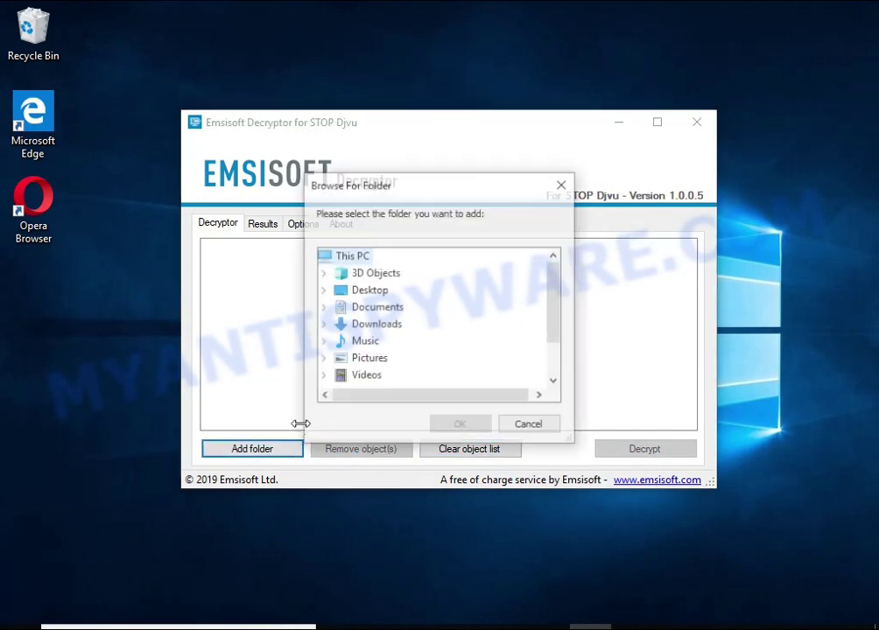
left_click(377, 307)
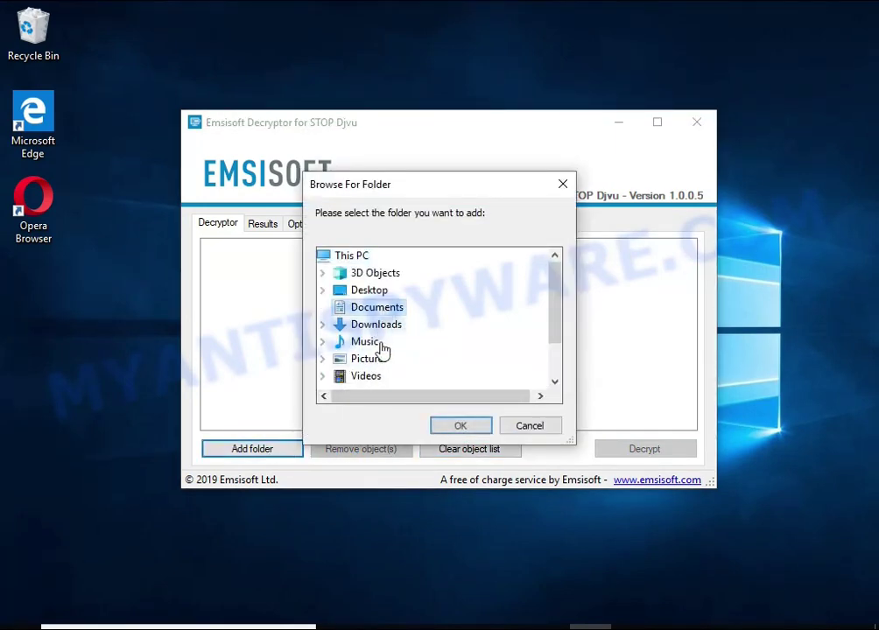
left_click(460, 425)
left_click(294, 449)
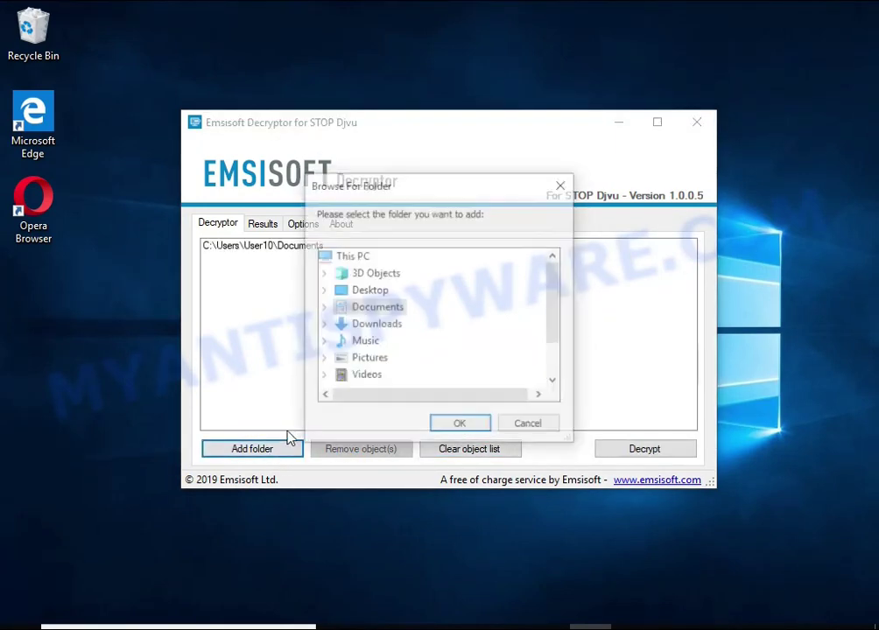
double_click(369, 359)
left_click(471, 427)
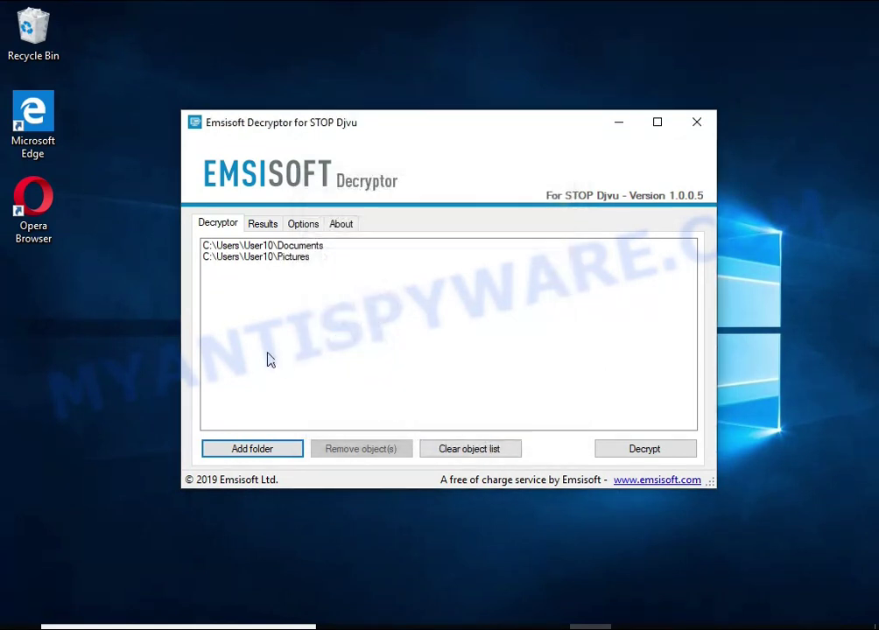
left_click(245, 246)
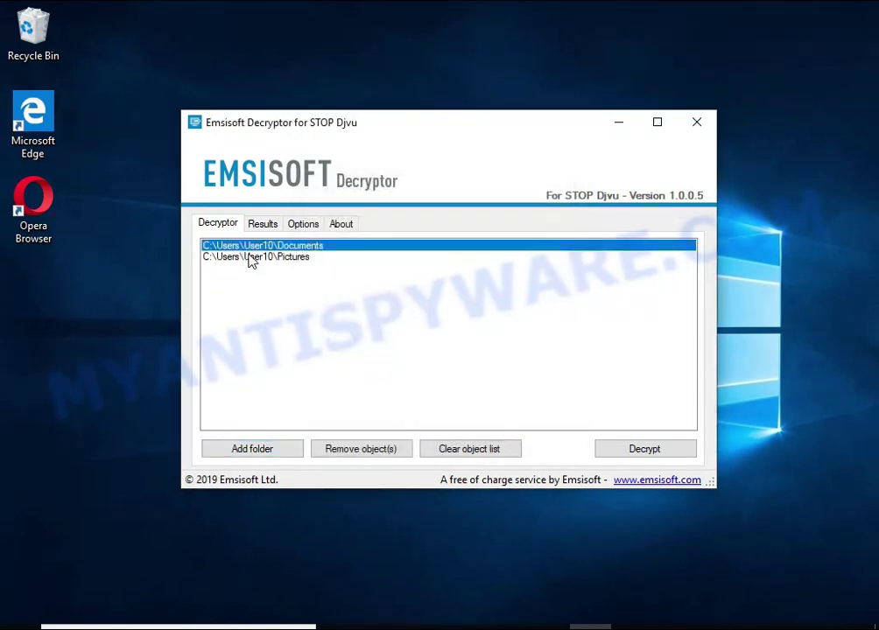
left_click(648, 450)
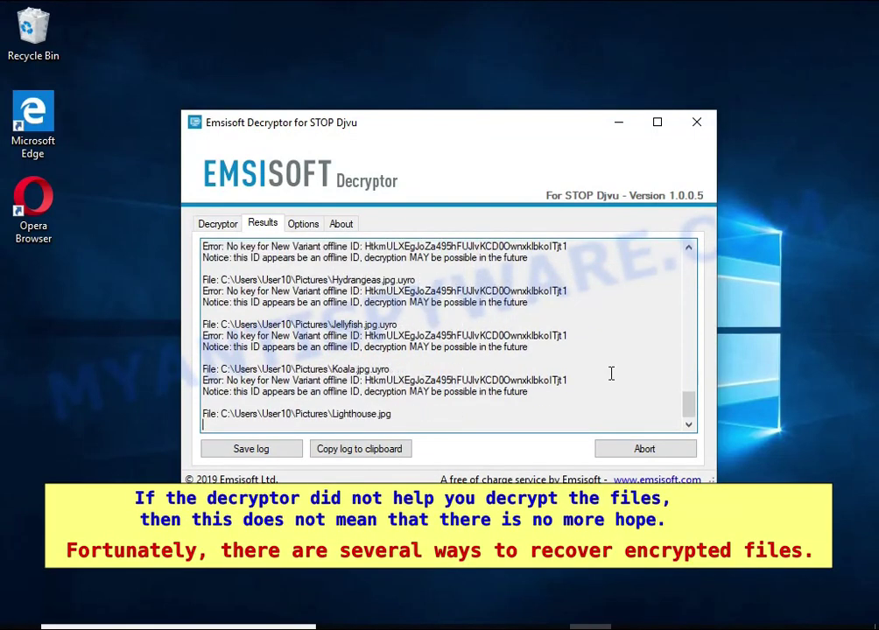
Highlight the offline ID and words in the Tulips no-key error lines of the log.
double_click(540, 380)
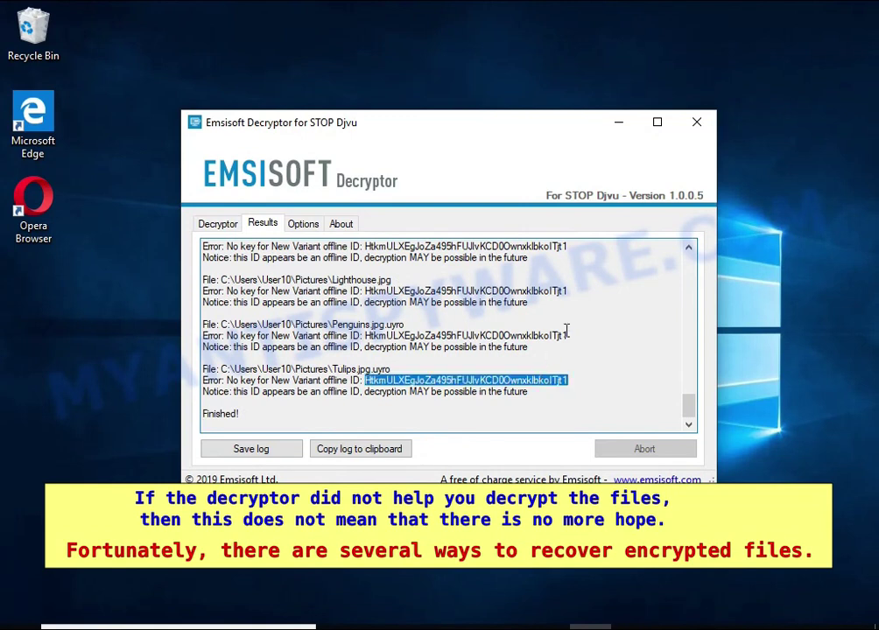
left_click(333, 390)
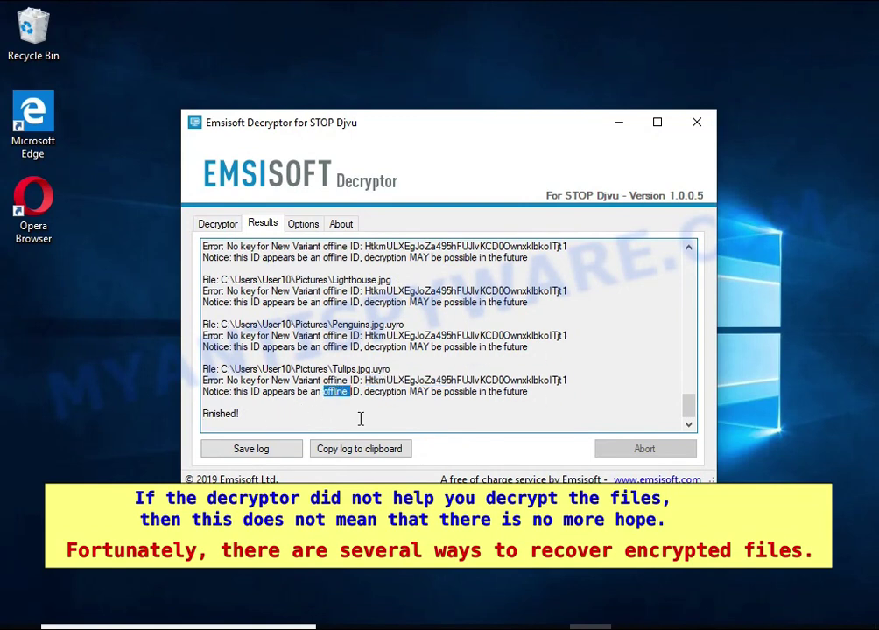
double_click(385, 391)
double_click(420, 391)
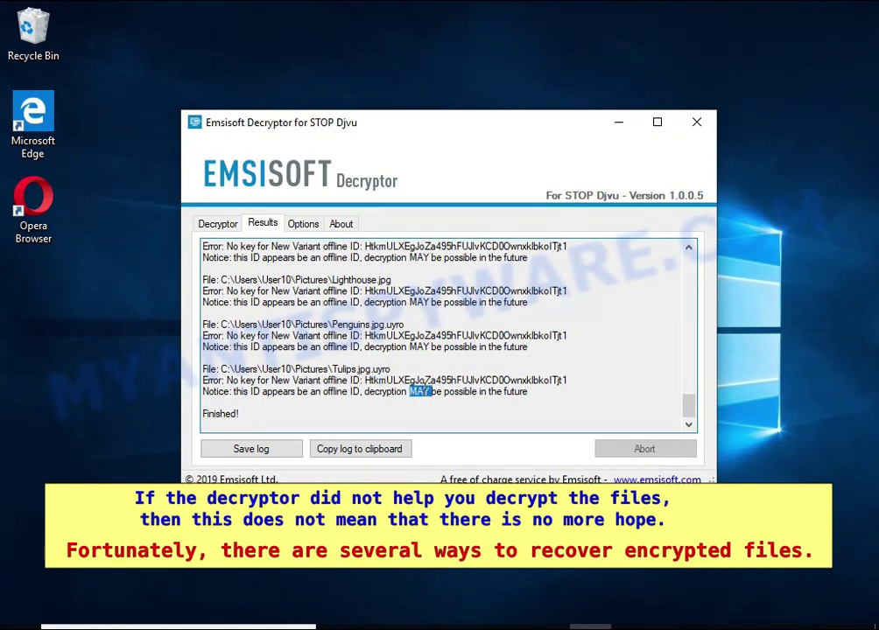
double_click(461, 391)
double_click(514, 391)
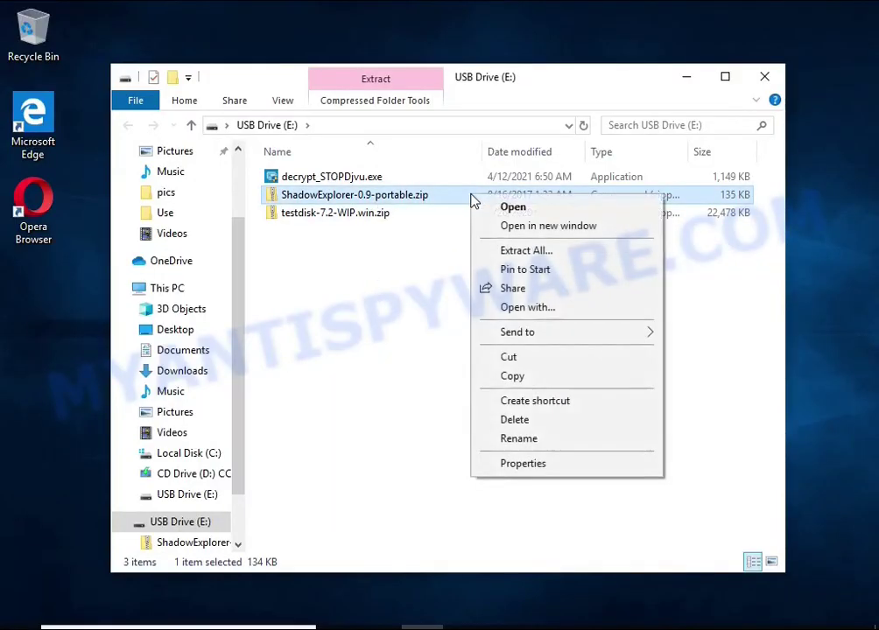
Extract ShadowExplorer-0.9-portable.zip and run ShadowExplorerPortable.exe from the ShadowExplorerPortable-0.9 folder.
left_click(576, 253)
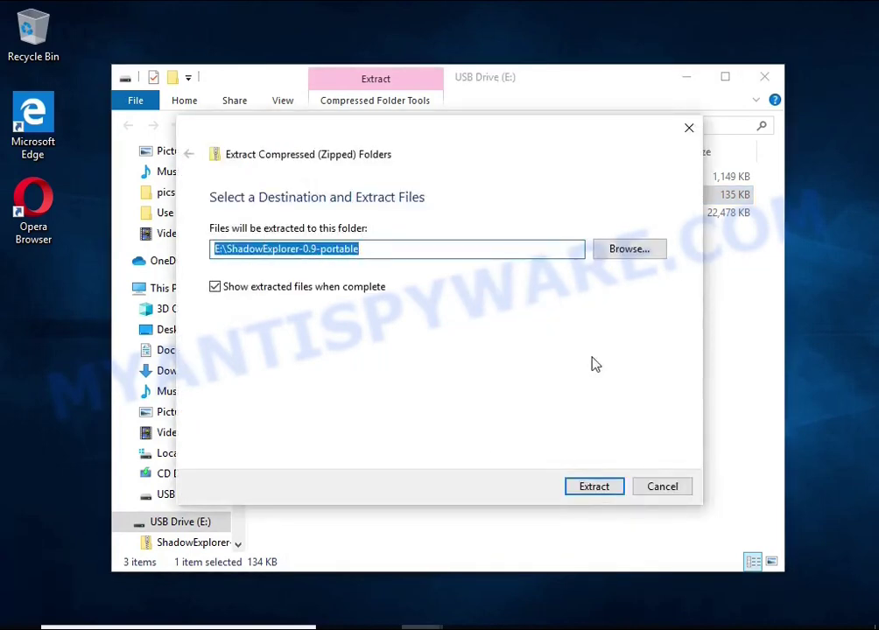
left_click(604, 491)
left_click(764, 76)
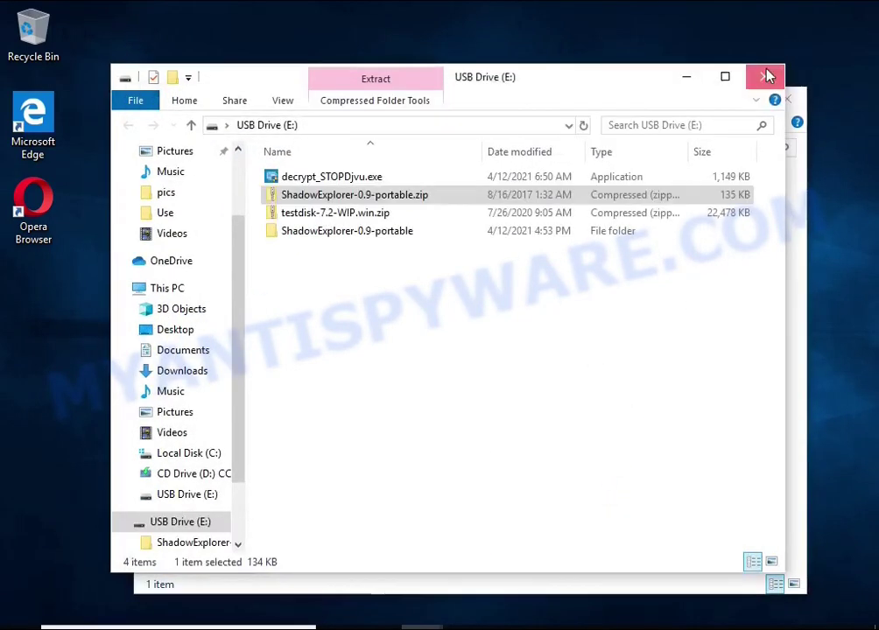
double_click(463, 210)
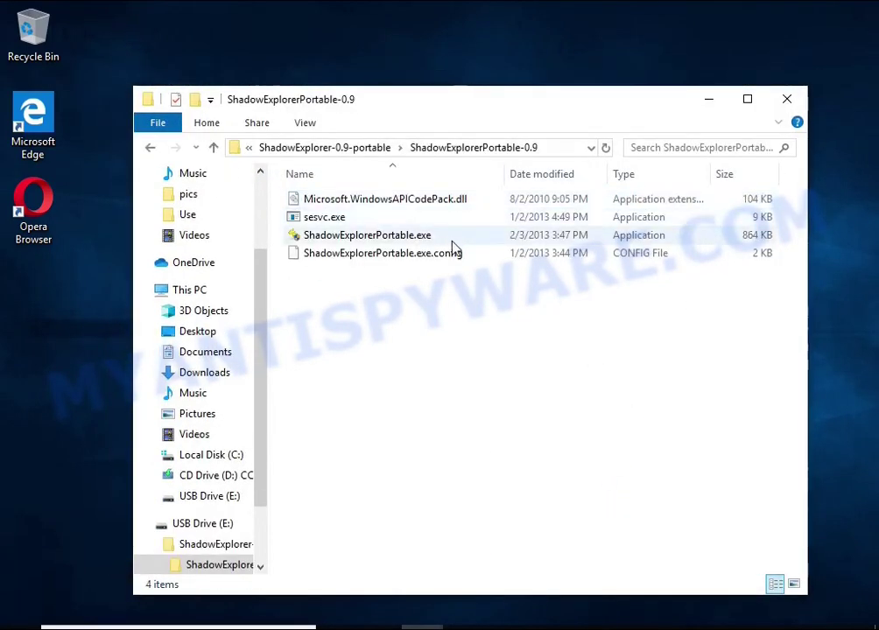
double_click(465, 236)
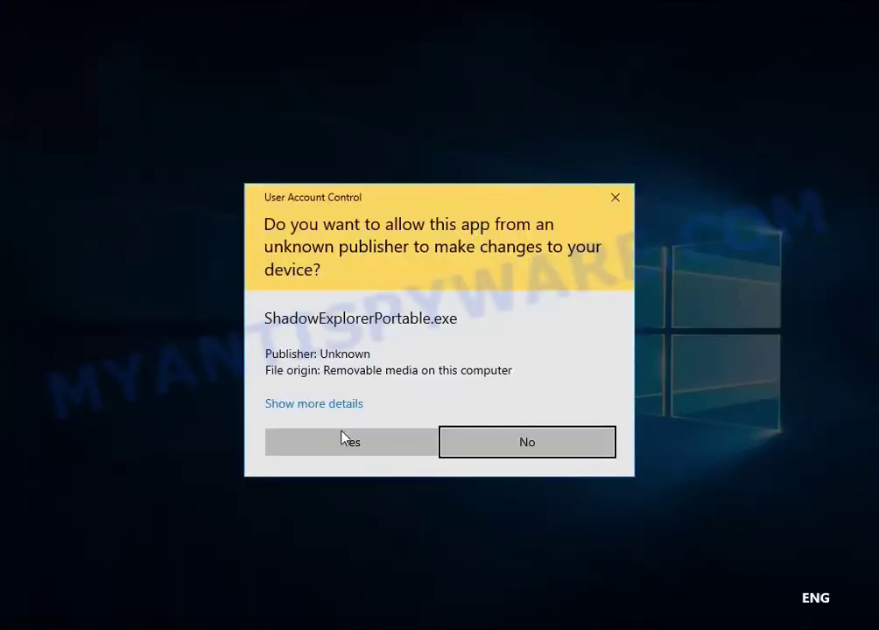
Allow ShadowExplorer to run and select drive C: with the 4/12/2021 5:40:04 PM snapshot.
left_click(343, 440)
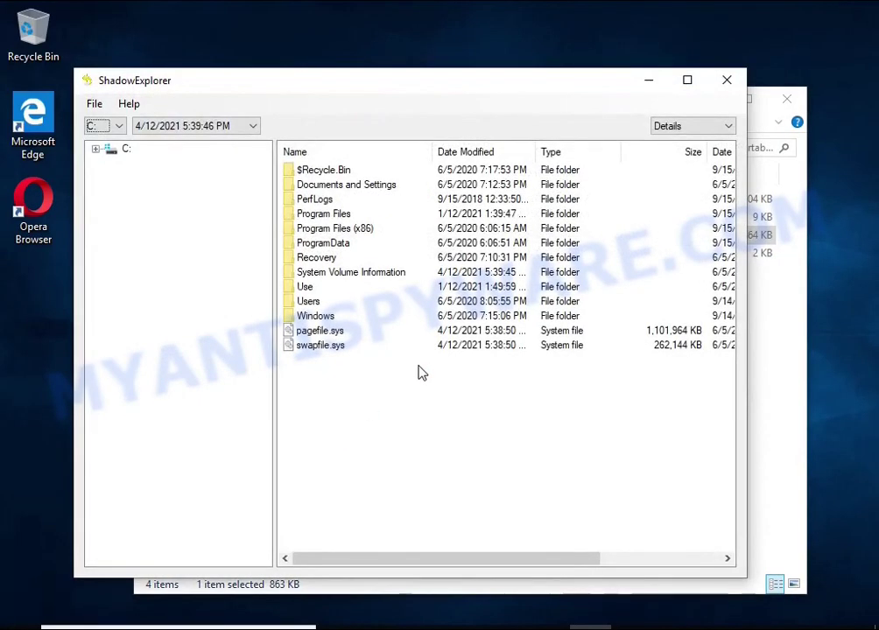
left_click(119, 126)
left_click(98, 137)
left_click(175, 126)
left_click(181, 153)
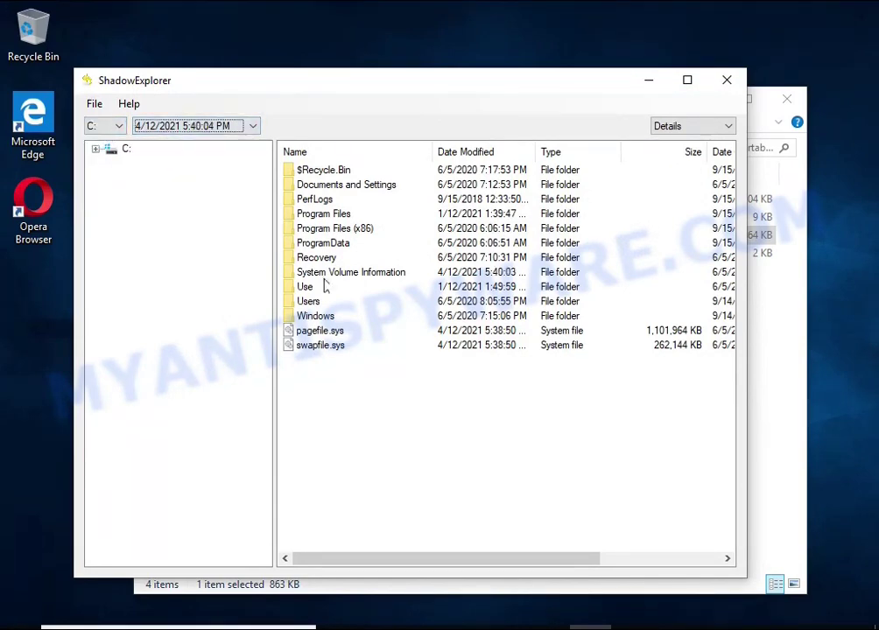
Browse into Users\User10\Documents in the snapshot and select a PDF.
double_click(308, 301)
double_click(298, 228)
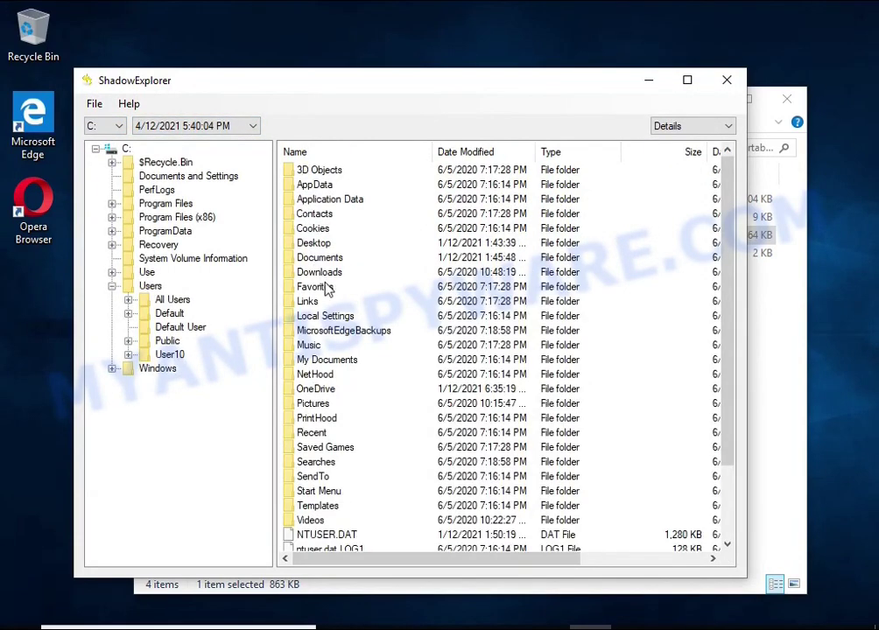
double_click(314, 257)
left_click(316, 262)
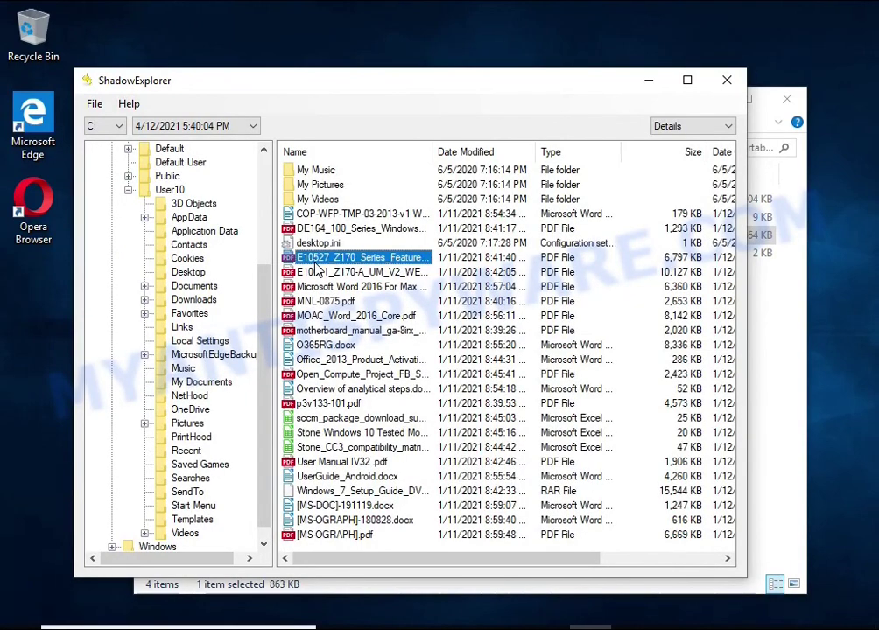
Export the Microsoft Word 2016 PDF and UserGuide_Android.docx from the snapshot to USB Drive (E:).
mouse_move(317, 271)
left_mouse_down()
mouse_move(329, 351)
mouse_move(320, 296)
left_mouse_up()
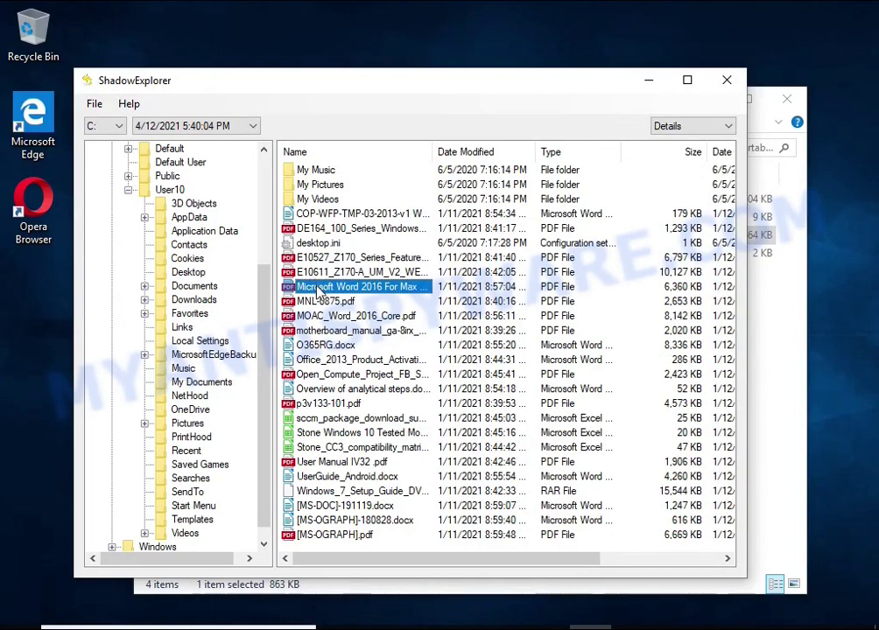
right_click(334, 337)
left_click(376, 349)
left_click(372, 342)
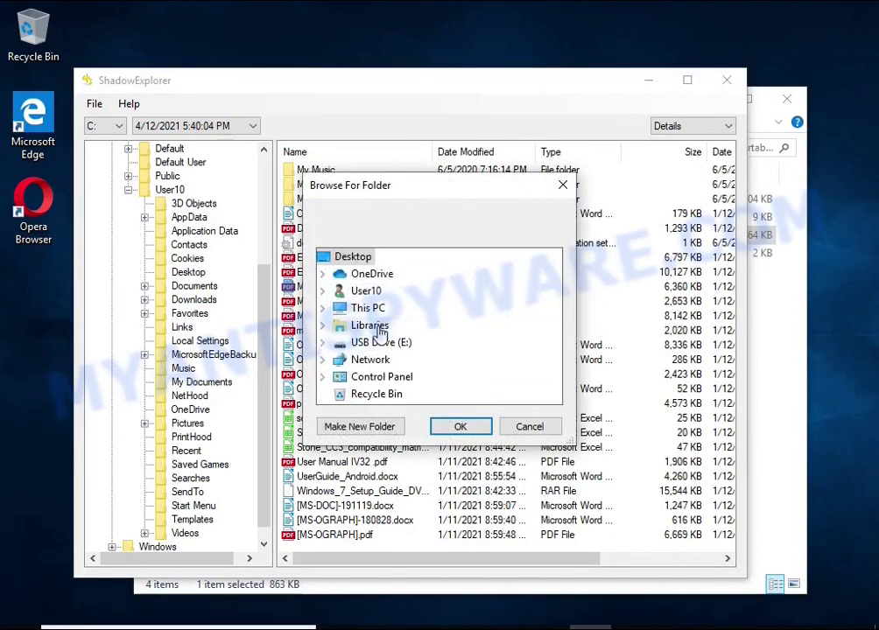
left_click(459, 427)
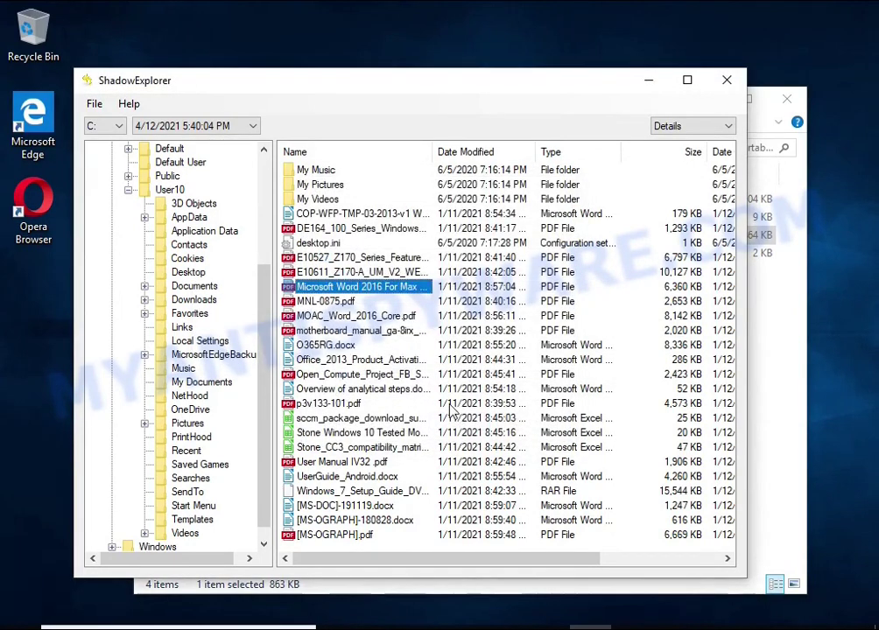
left_click(326, 491)
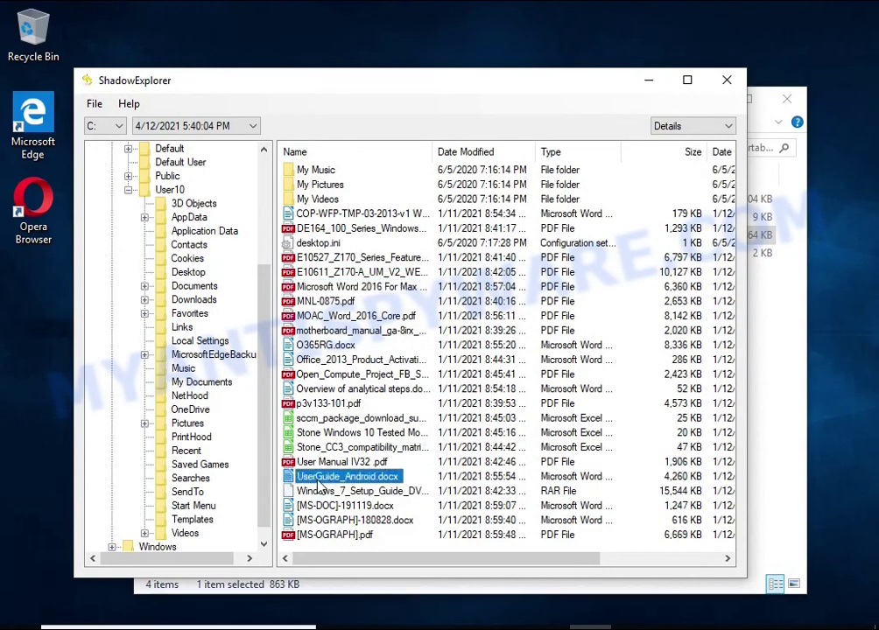
right_click(322, 477)
left_click(362, 489)
left_click(461, 427)
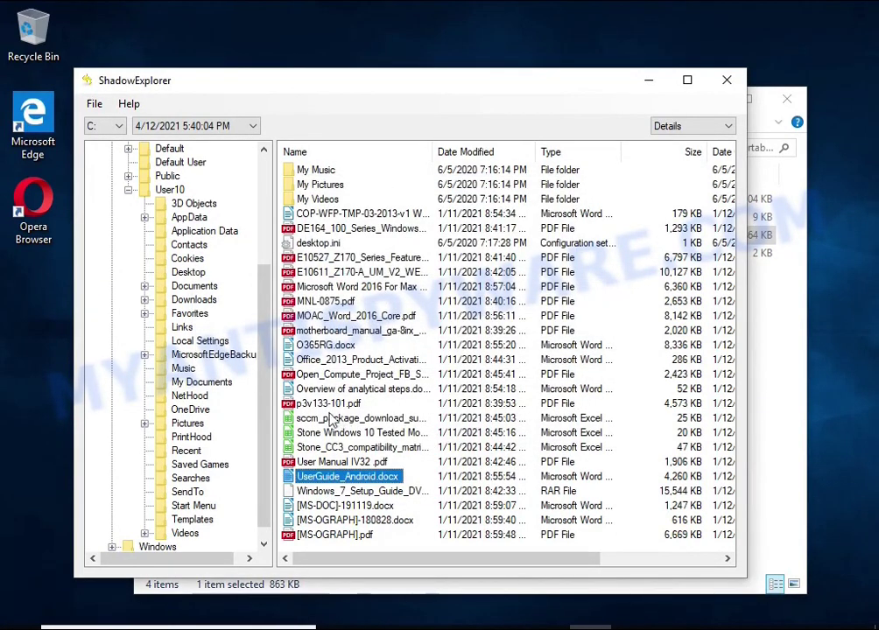
From User10's Pictures, export Chrysanthemum.jpg and Desert.jpg to USB Drive (E:).
left_click(188, 425)
left_click(312, 275)
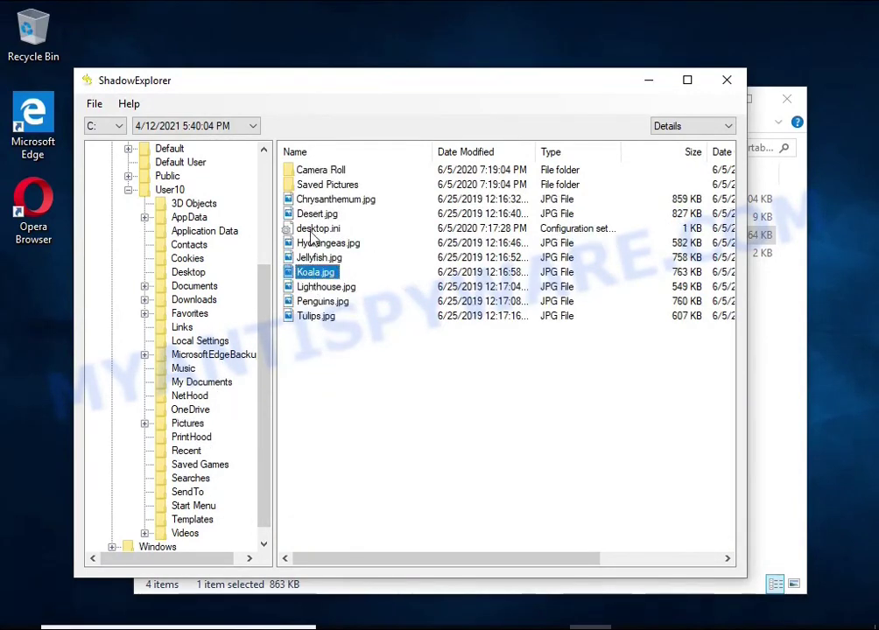
left_click(319, 200)
right_click(319, 200)
left_click(355, 212)
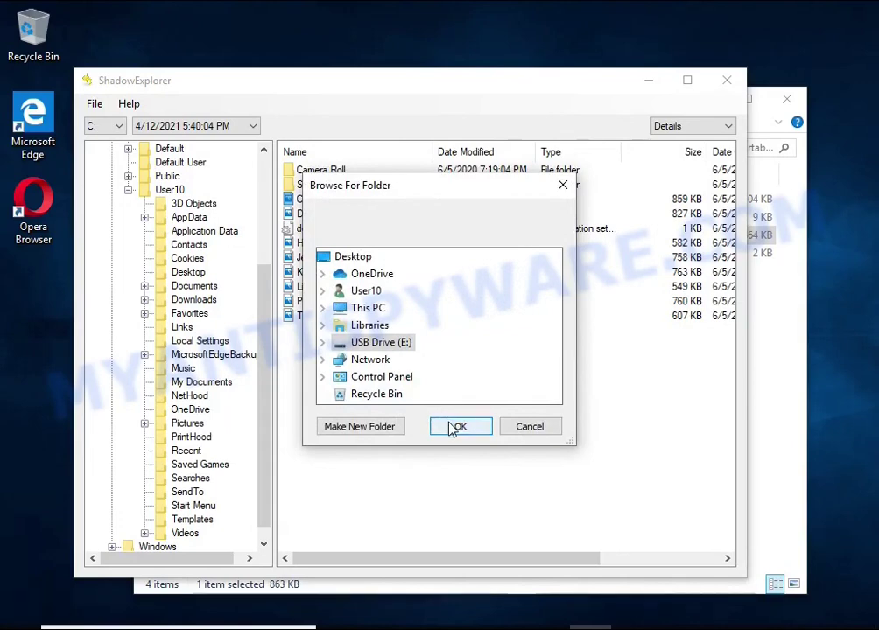
left_click(454, 427)
right_click(300, 215)
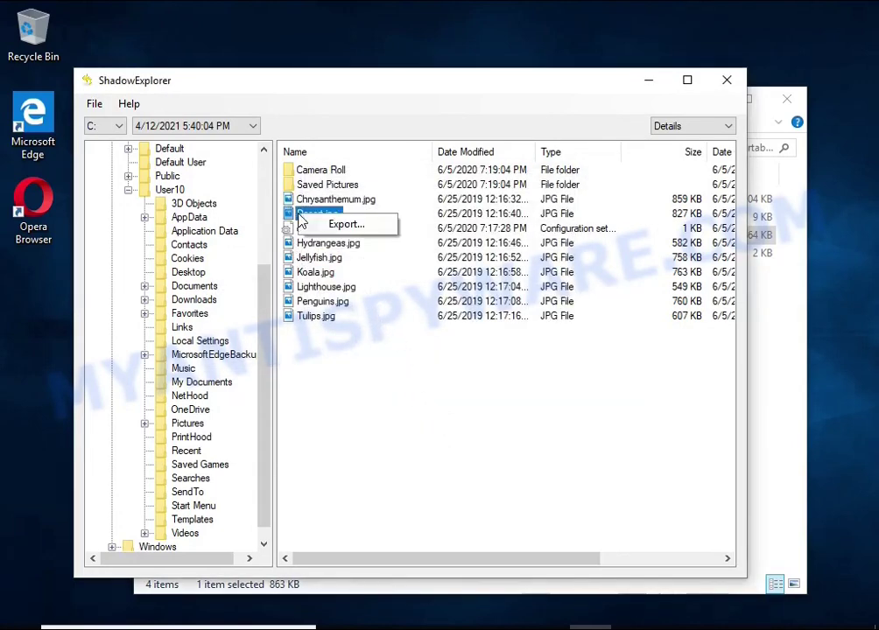
left_click(345, 222)
left_click(455, 427)
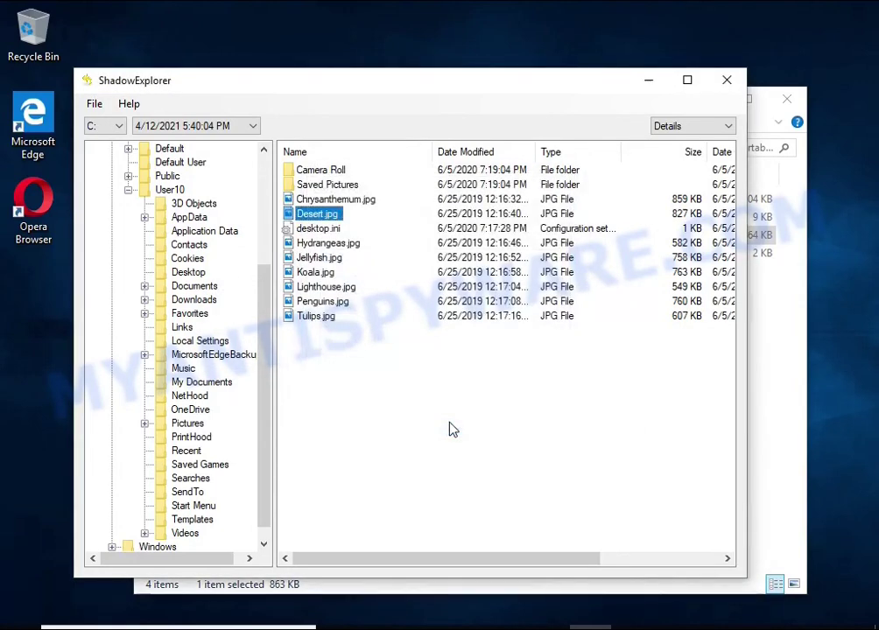
Close ShadowExplorer and check that UserGuide_Android.docx on USB Drive (E:) opens correctly.
left_click(726, 81)
left_click(205, 525)
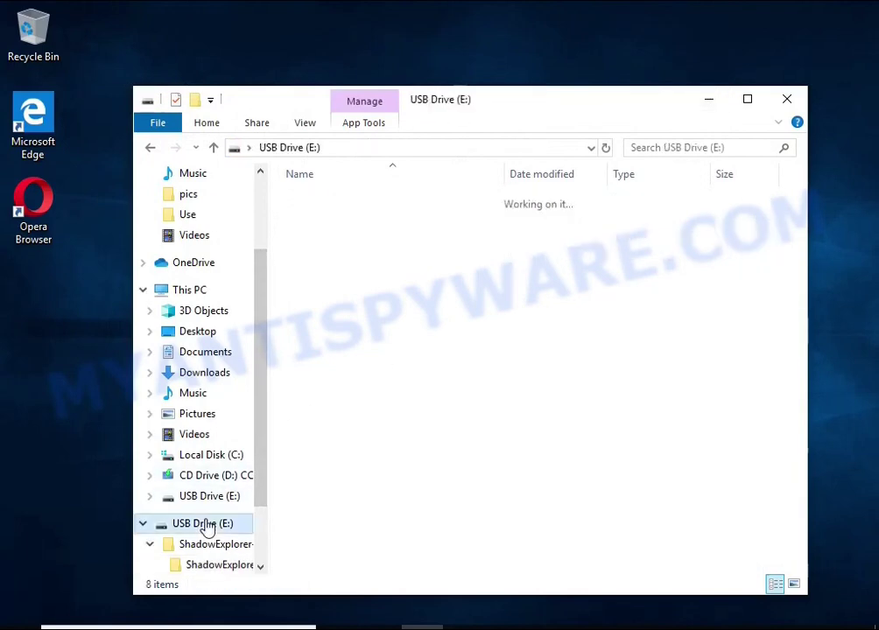
key("Down")
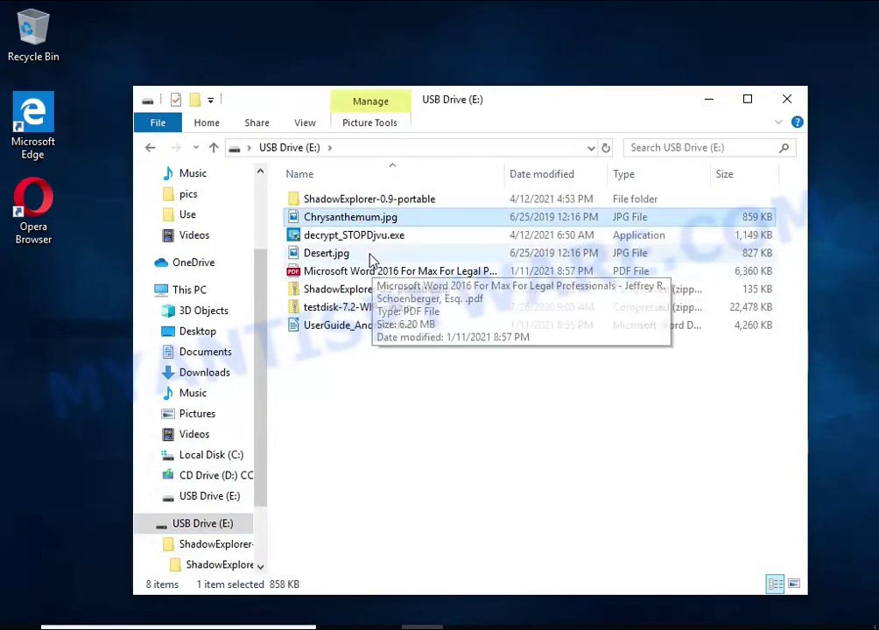
left_click(369, 259)
key("Down")
double_click(378, 326)
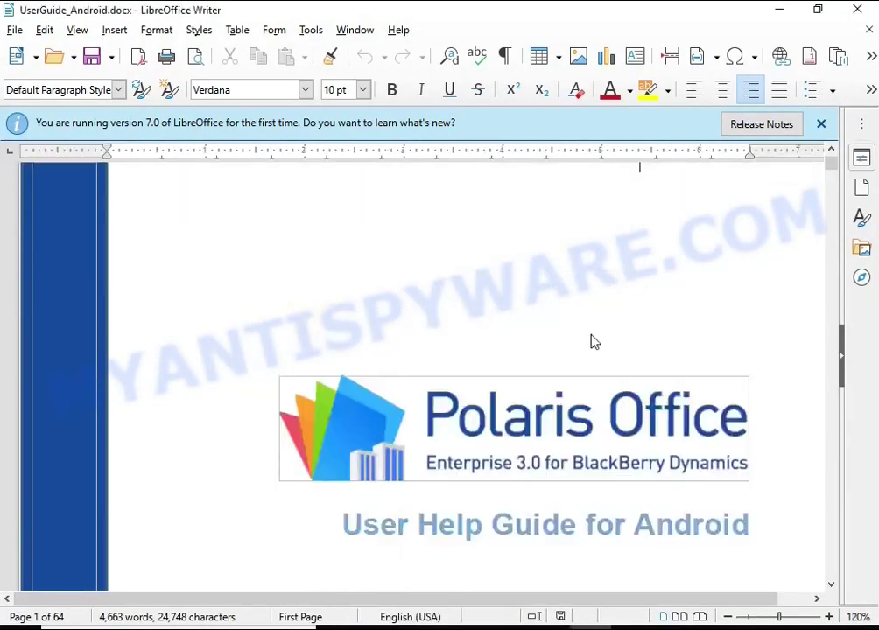
scroll(588, 328, "down", 5)
scroll(557, 333, "down", 5)
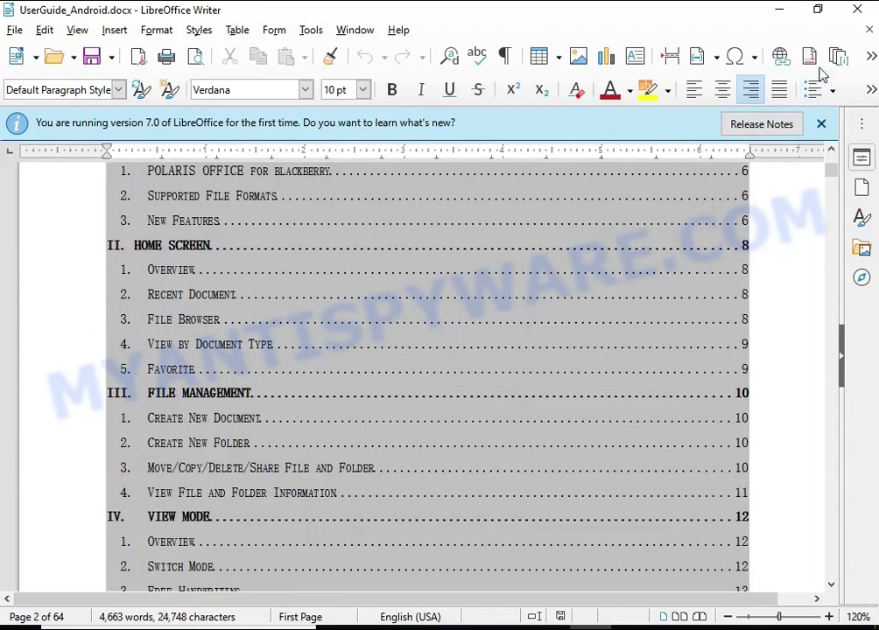
left_click(857, 9)
Open and scroll through the restored Microsoft Word 2016 PDF, then close it.
left_click(366, 274)
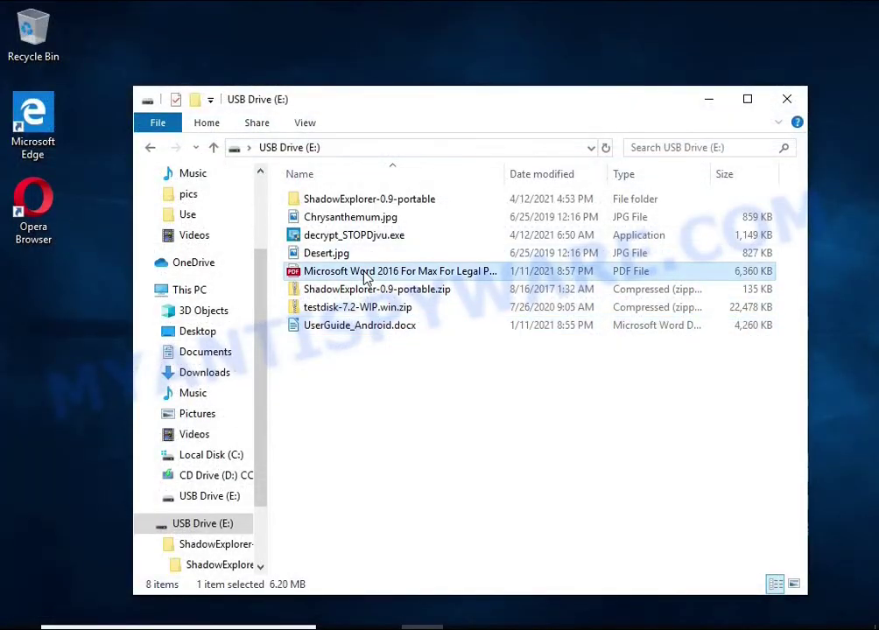
double_click(366, 274)
scroll(447, 283, "down", 5)
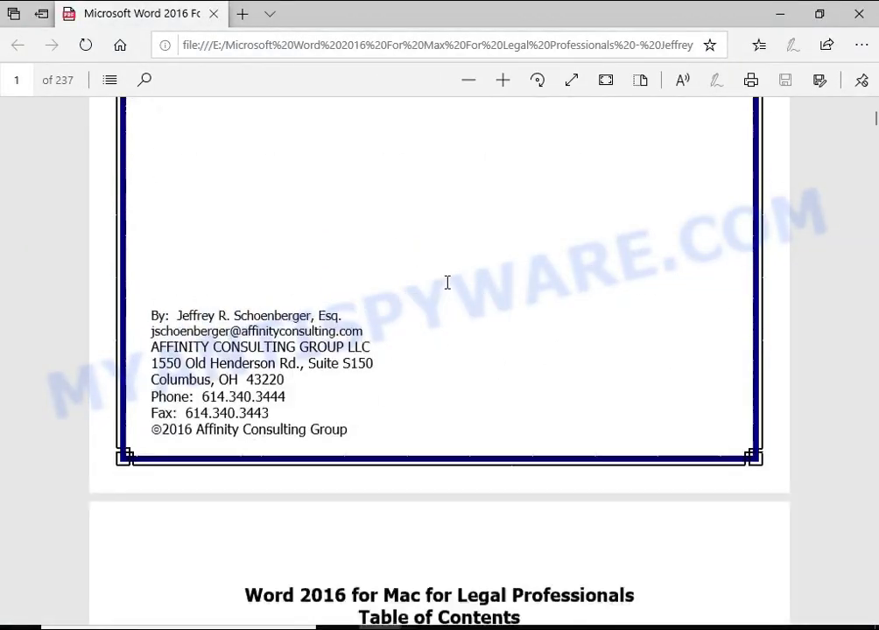
scroll(447, 283, "down", 5)
scroll(446, 283, "down", 5)
left_click(859, 13)
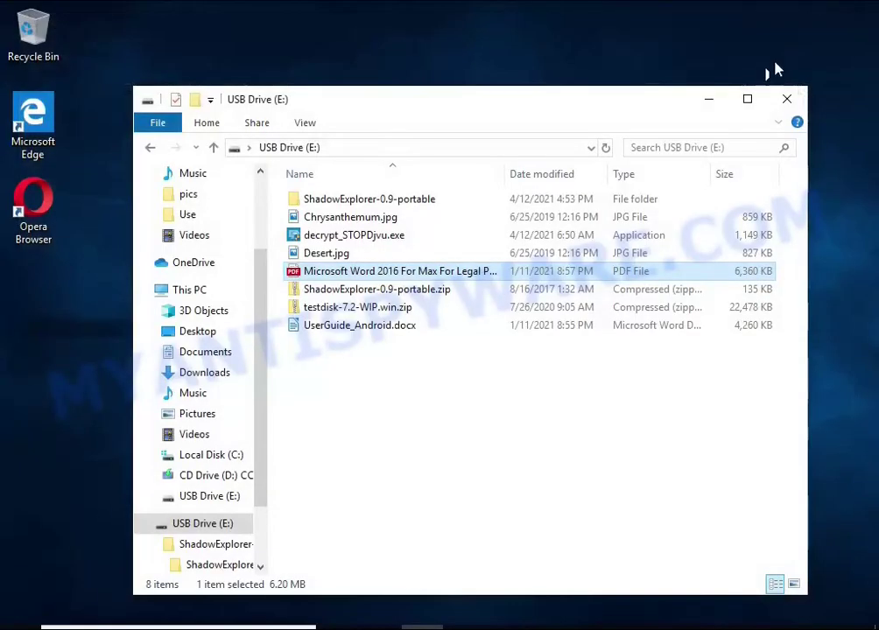
View Desert.jpg and Chrysanthemum.jpg in Photos to confirm they open, then close them.
double_click(368, 254)
double_click(373, 254)
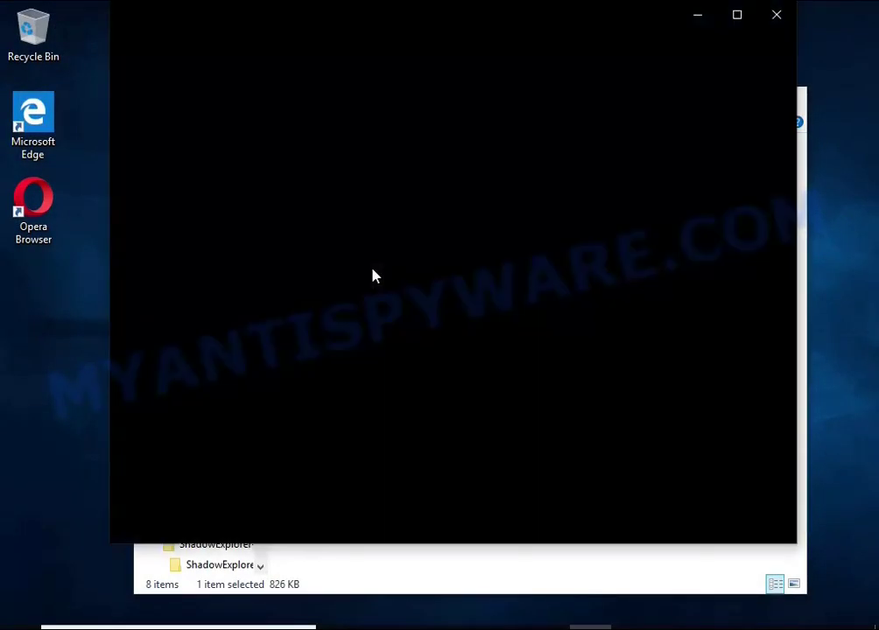
left_click(772, 26)
key("Up")
key("Up")
key("Return")
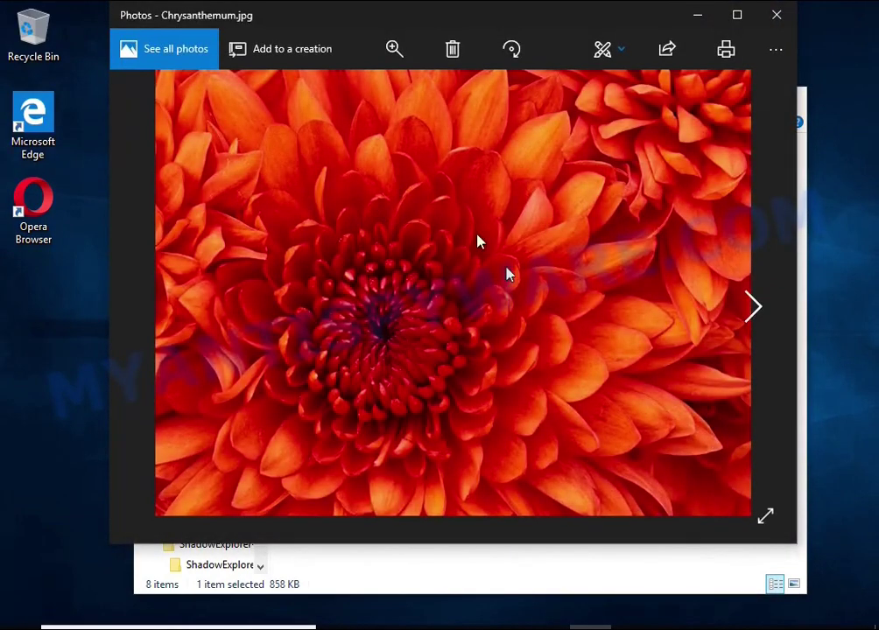
left_click(774, 15)
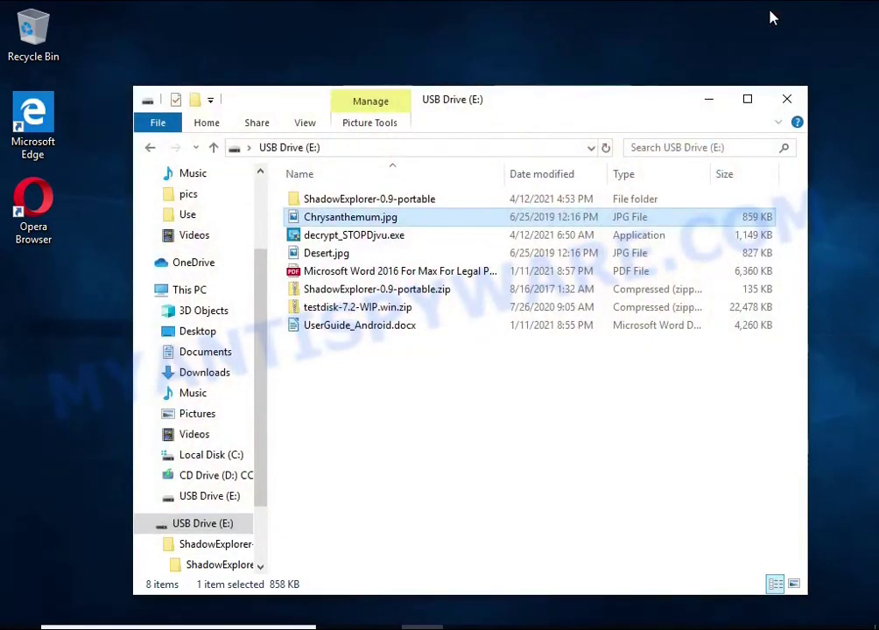
Extract testdisk-7.2-WIP.win.zip on the USB drive and open the extracted testdisk-7.2-WIP folder.
left_click(787, 99)
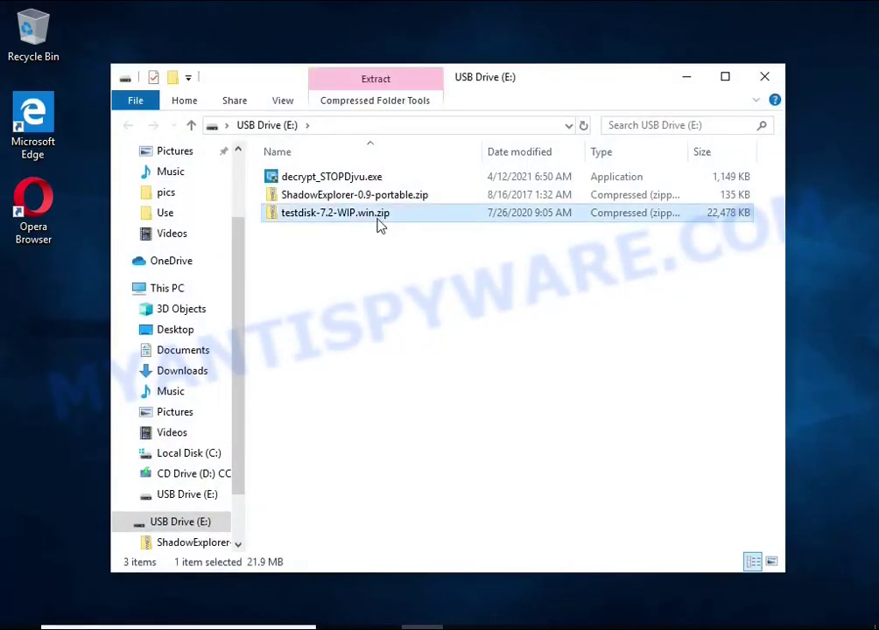
right_click(431, 220)
left_click(571, 273)
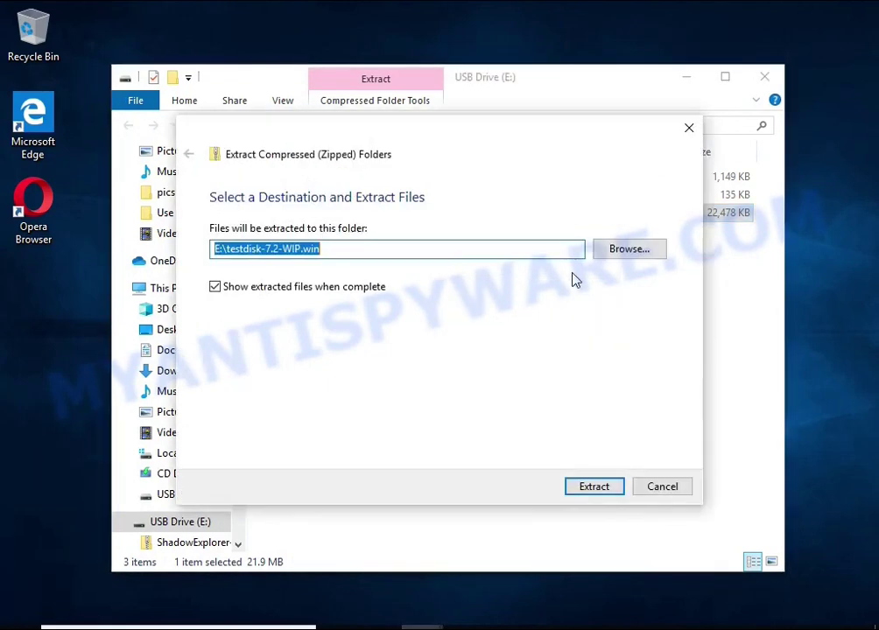
left_click(595, 487)
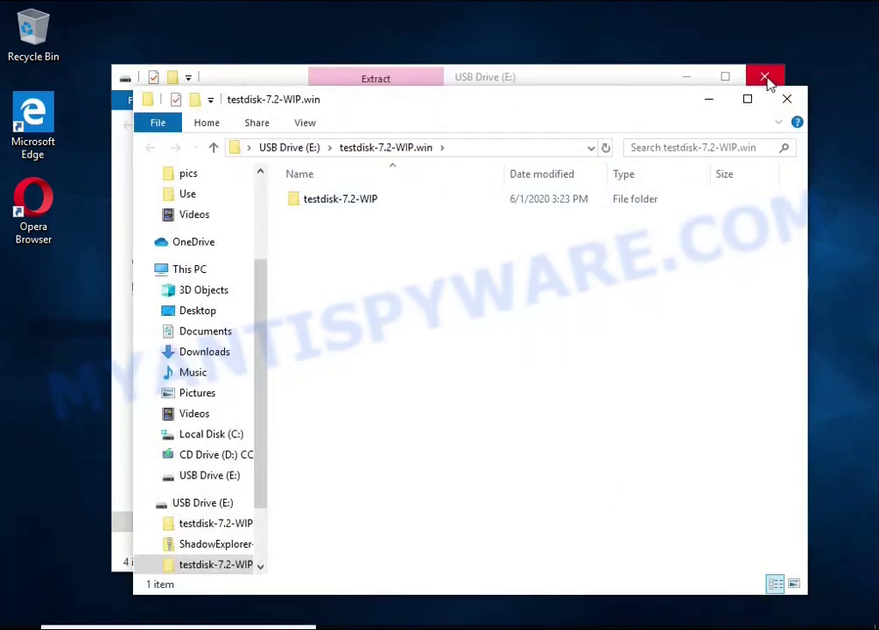
left_click(764, 77)
double_click(406, 208)
scroll(406, 208, "down", 7)
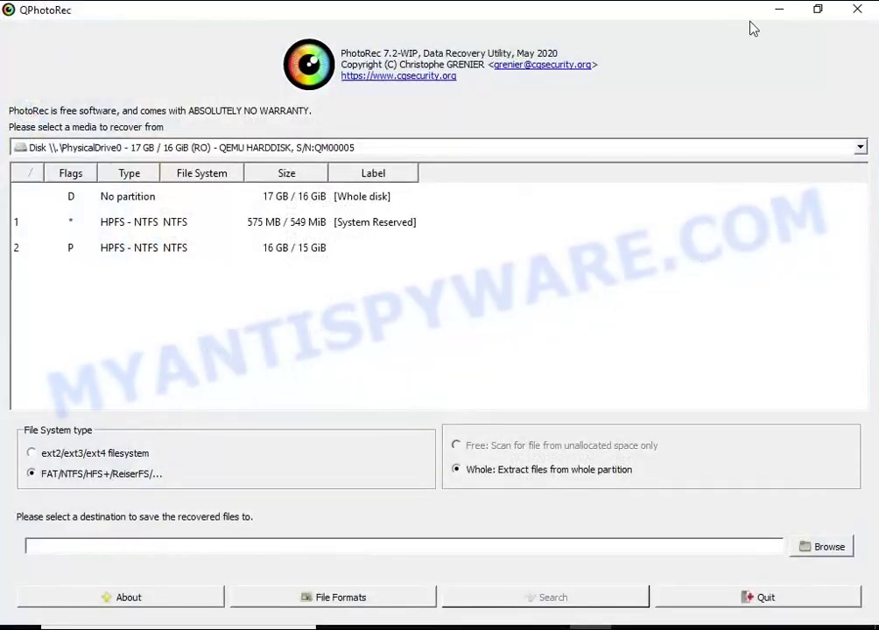
Restore the QPhotoRec window and select PhysicalDrive0, partition 2 (NTFS), as the source.
left_click(813, 13)
left_click(785, 88)
left_click_drag(431, 102, 472, 93)
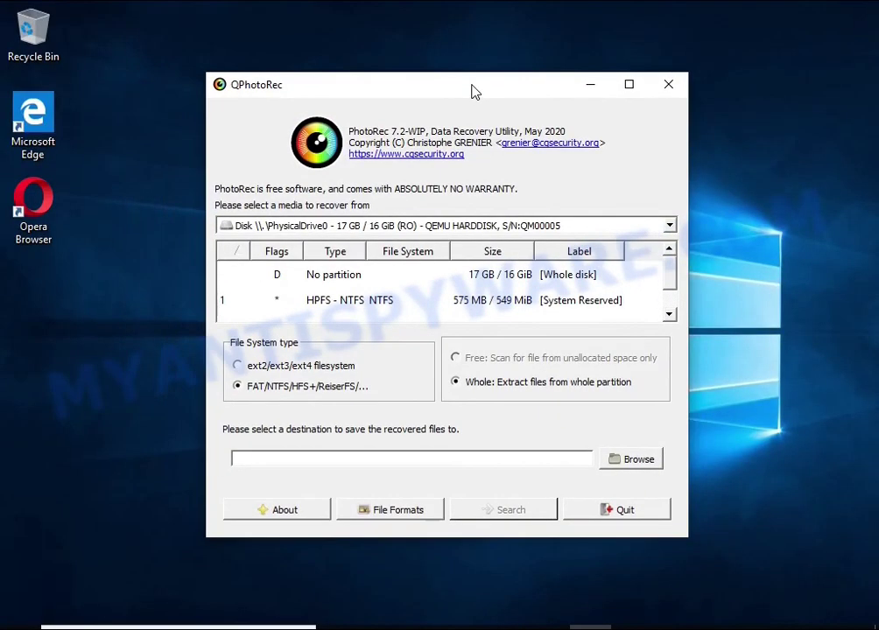
left_click(368, 226)
left_click(368, 239)
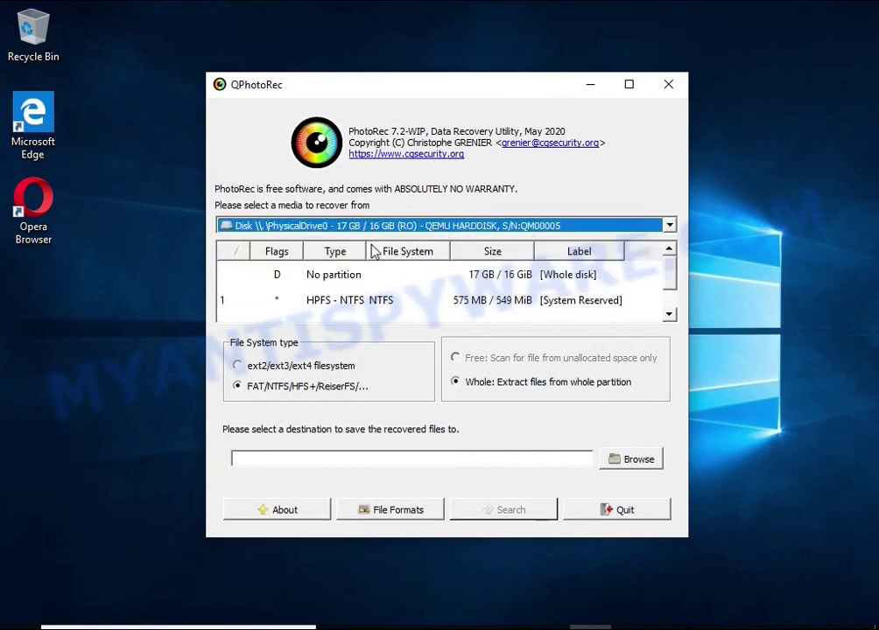
scroll(368, 302, "down", 1)
left_click(512, 320)
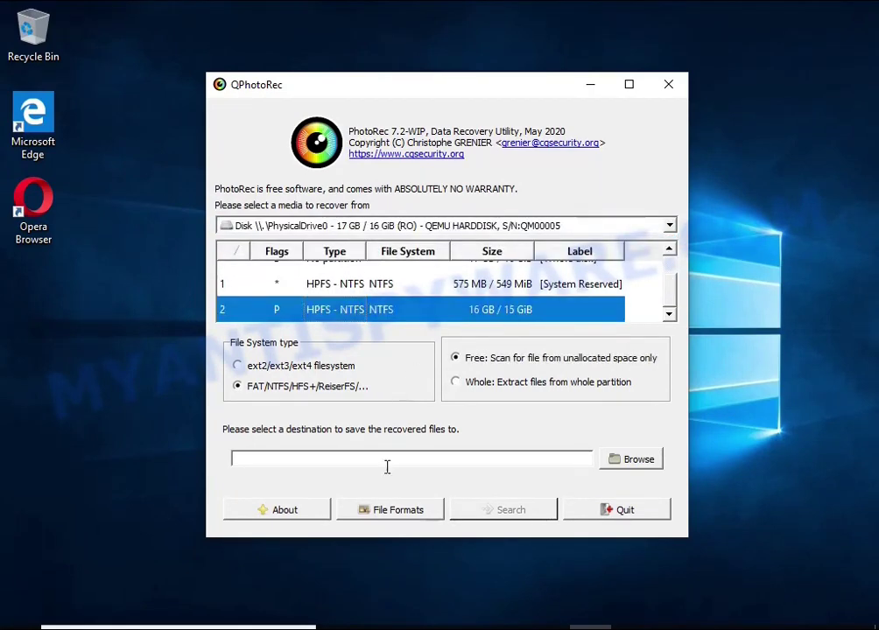
Reset QPhotoRec's file formats, include only JPG pictures and ZIP archives, and confirm.
left_click(375, 515)
left_click(362, 398)
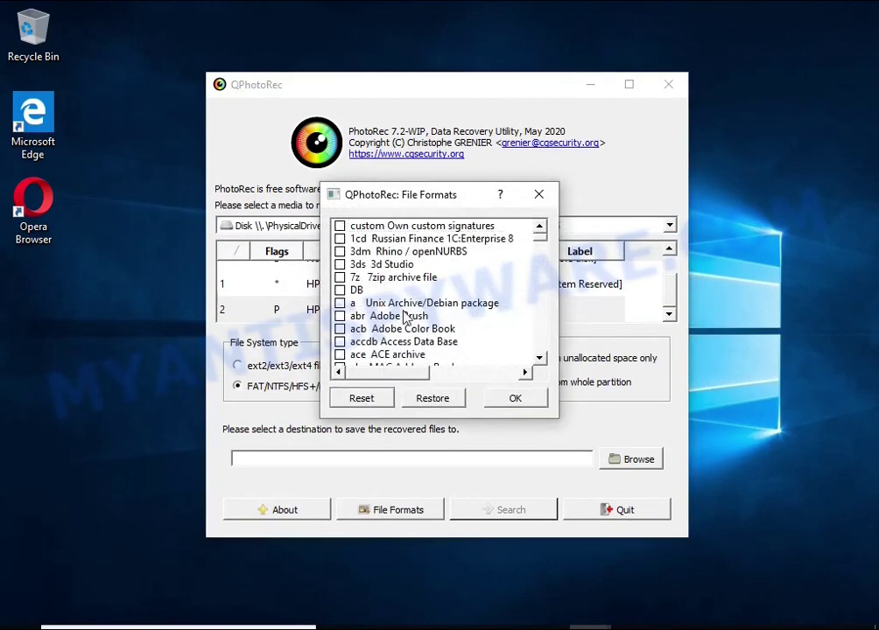
scroll(398, 306, "down", 5)
scroll(398, 307, "down", 5)
scroll(399, 307, "down", 5)
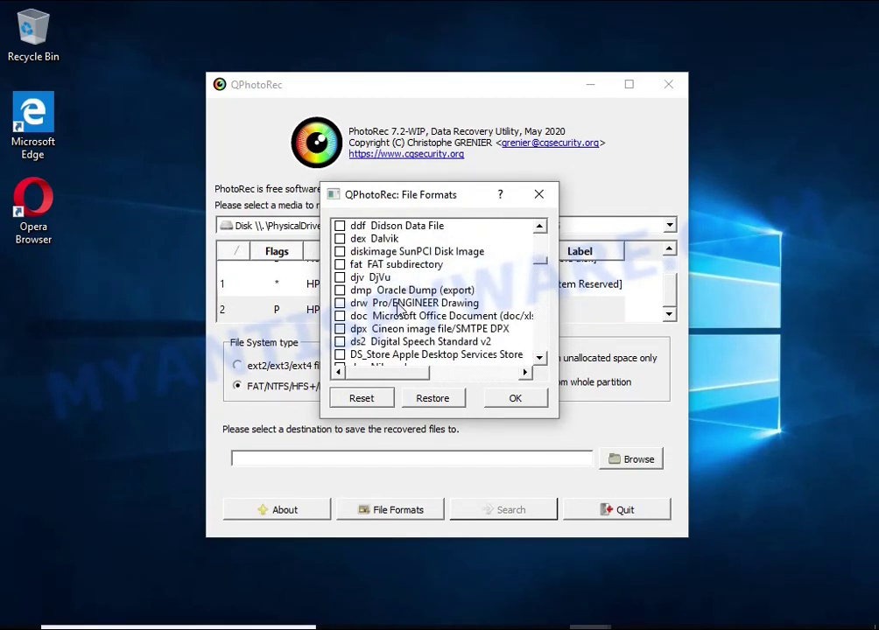
scroll(398, 306, "down", 1)
left_click(401, 278)
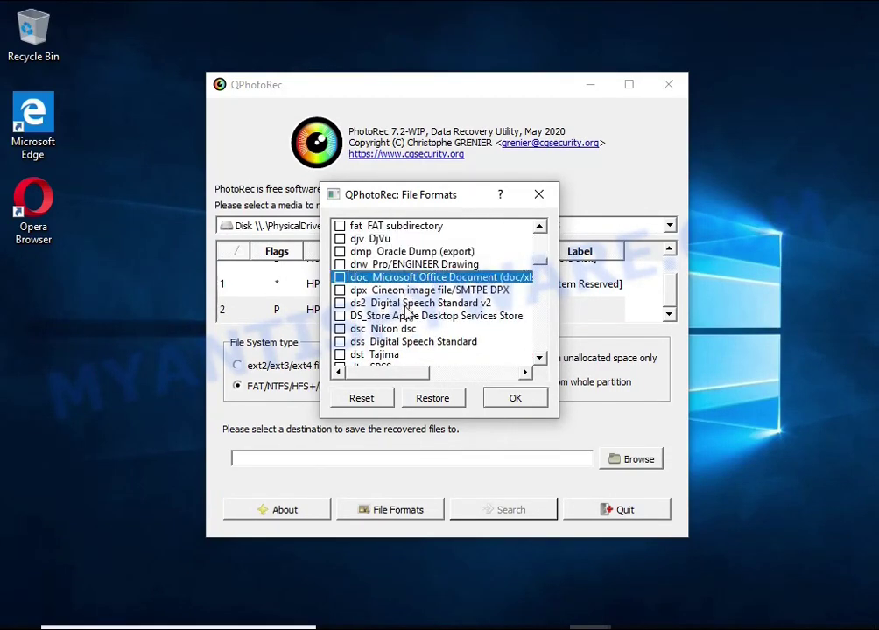
mouse_move(405, 378)
left_mouse_down()
mouse_move(506, 373)
mouse_move(340, 372)
left_mouse_up()
scroll(414, 315, "down", 4)
scroll(415, 316, "down", 3)
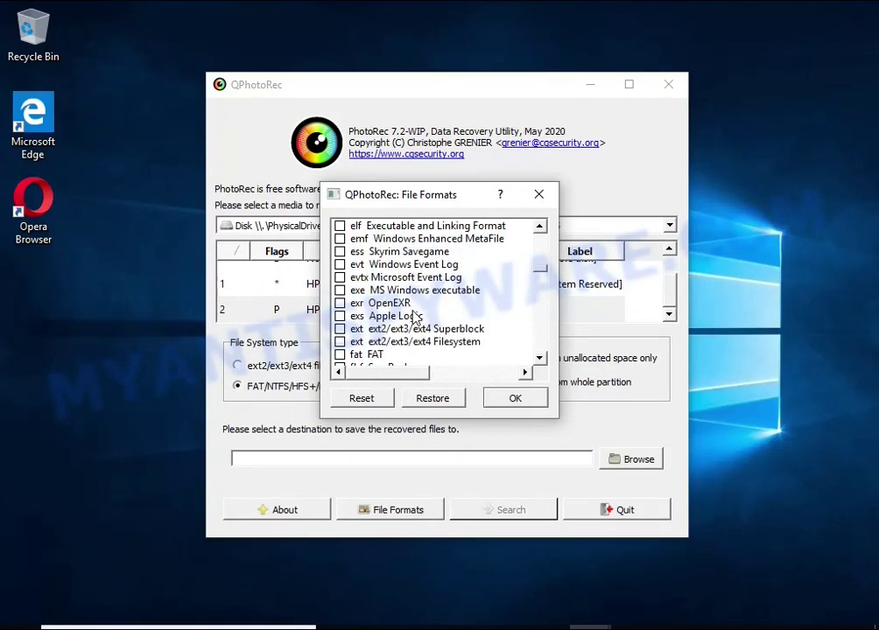
scroll(415, 317, "down", 4)
scroll(415, 316, "down", 4)
scroll(415, 315, "down", 4)
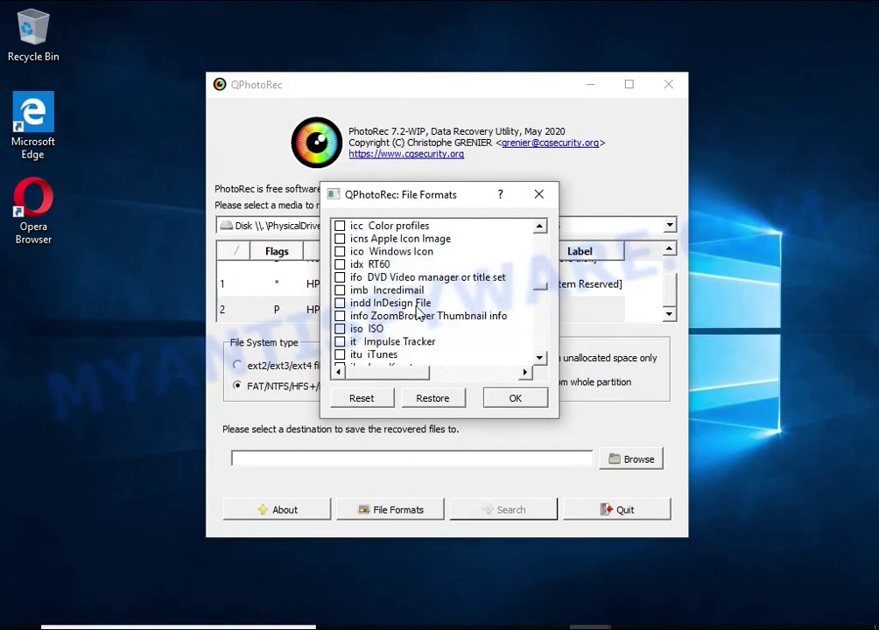
scroll(415, 313, "down", 1)
scroll(417, 308, "down", 1)
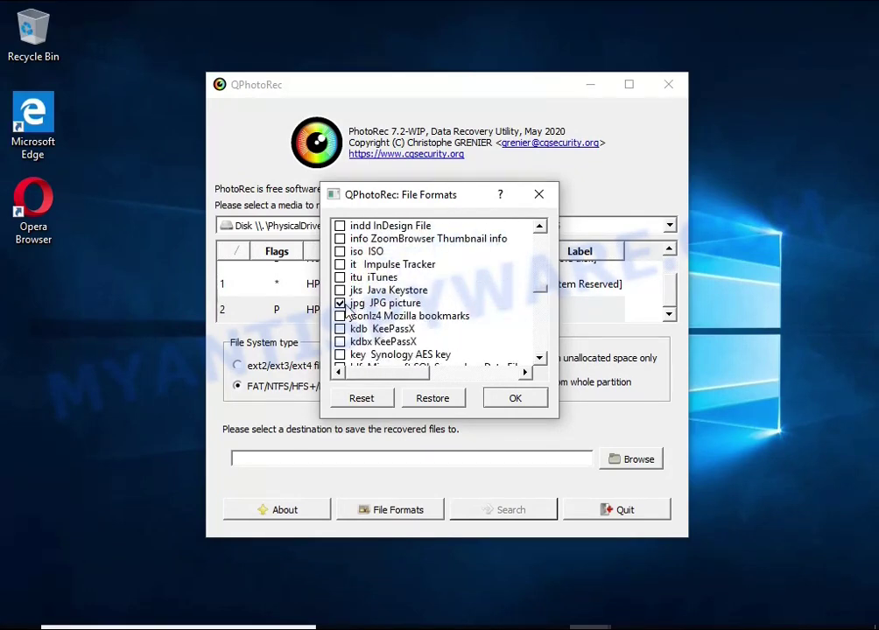
scroll(431, 311, "down", 4)
scroll(438, 312, "down", 7)
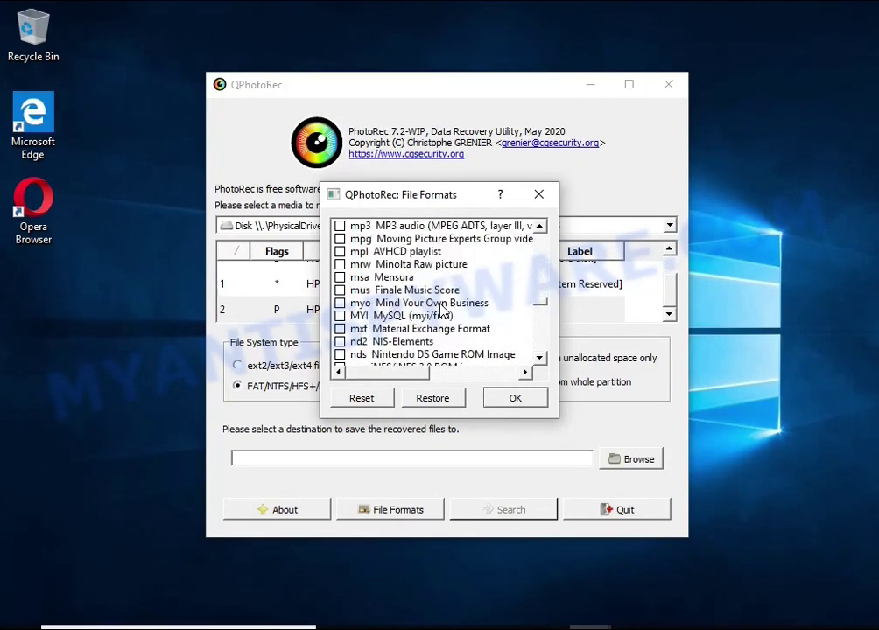
scroll(440, 312, "down", 5)
scroll(440, 311, "down", 3)
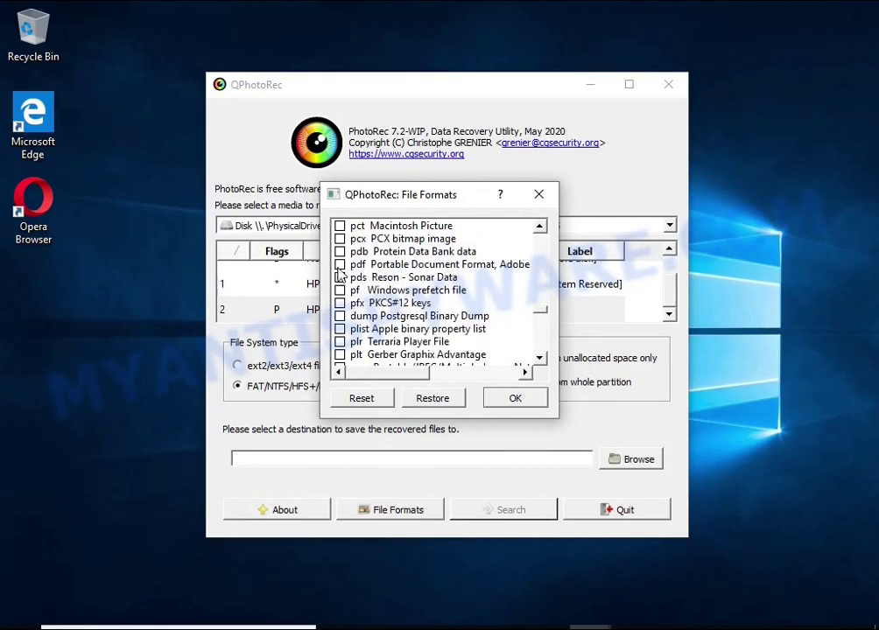
scroll(381, 275, "down", 5)
scroll(390, 285, "down", 5)
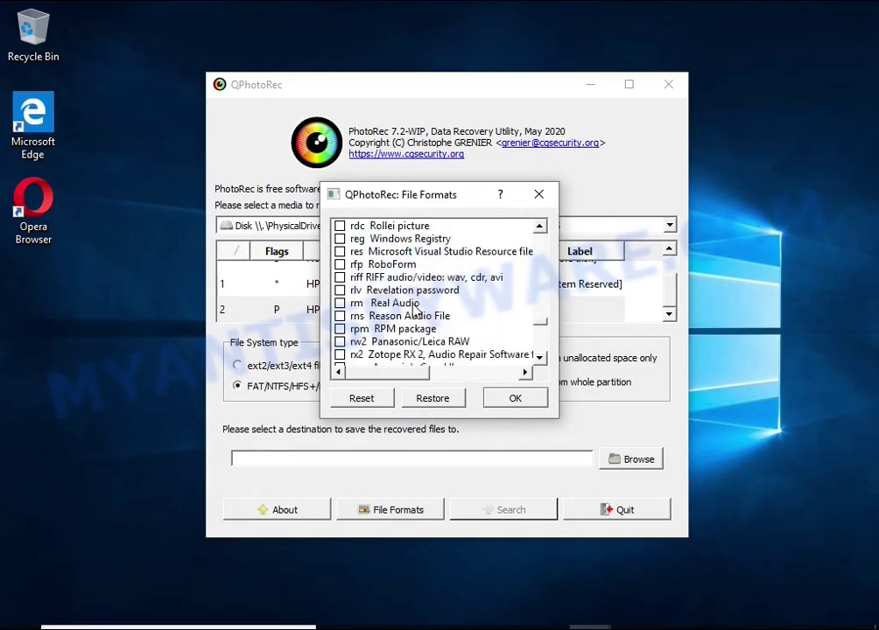
scroll(398, 294, "down", 7)
scroll(408, 303, "down", 10)
scroll(408, 303, "down", 10)
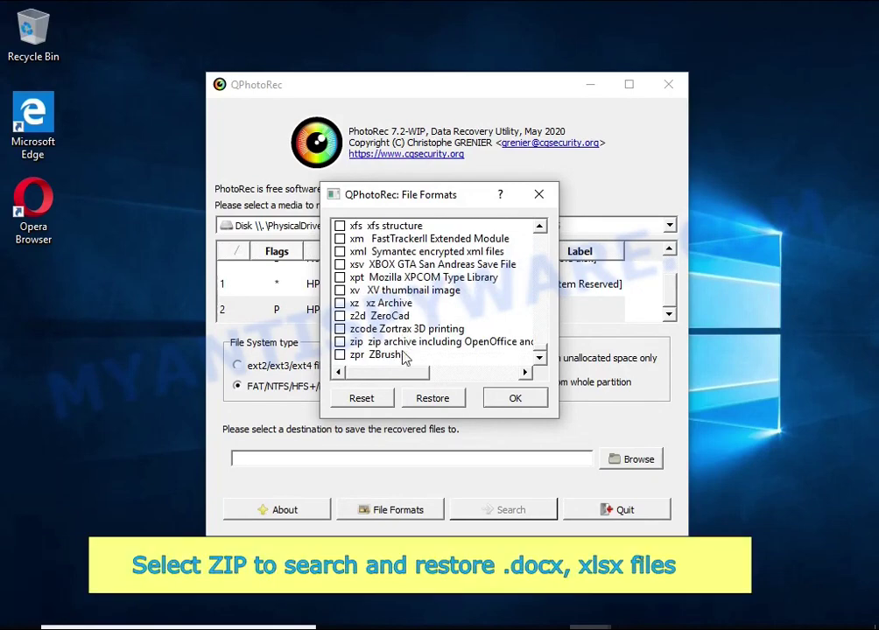
mouse_move(398, 372)
left_mouse_down()
mouse_move(461, 370)
mouse_move(357, 382)
left_mouse_up()
left_click(341, 343)
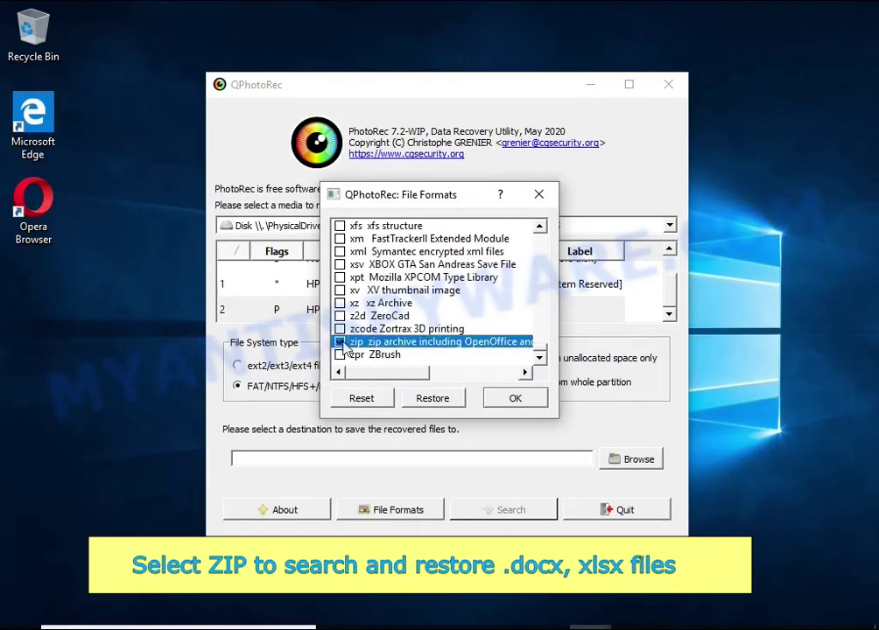
left_click(533, 405)
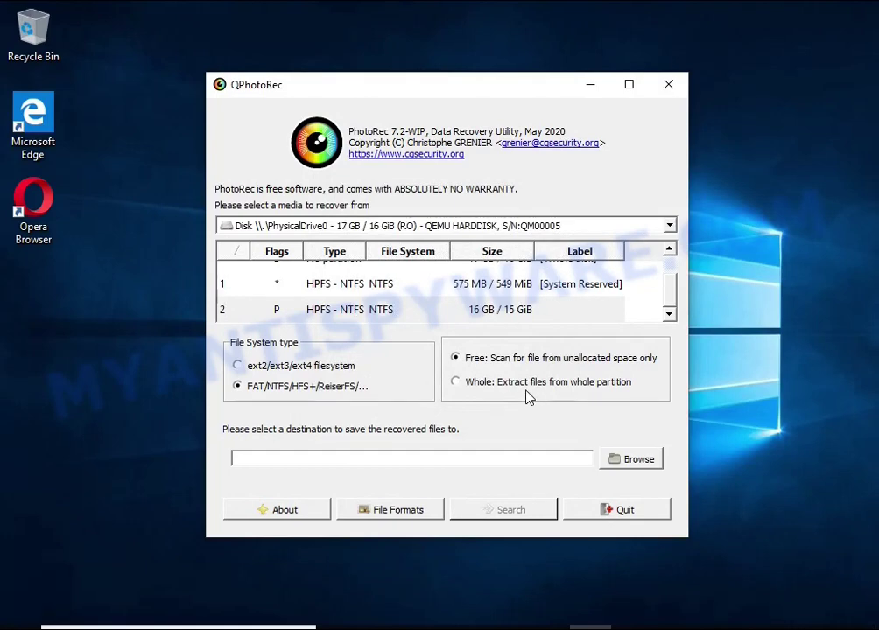
Save recovered files to USB Drive (E:), run the search to 58 files found, then quit.
left_click(547, 383)
left_click(624, 462)
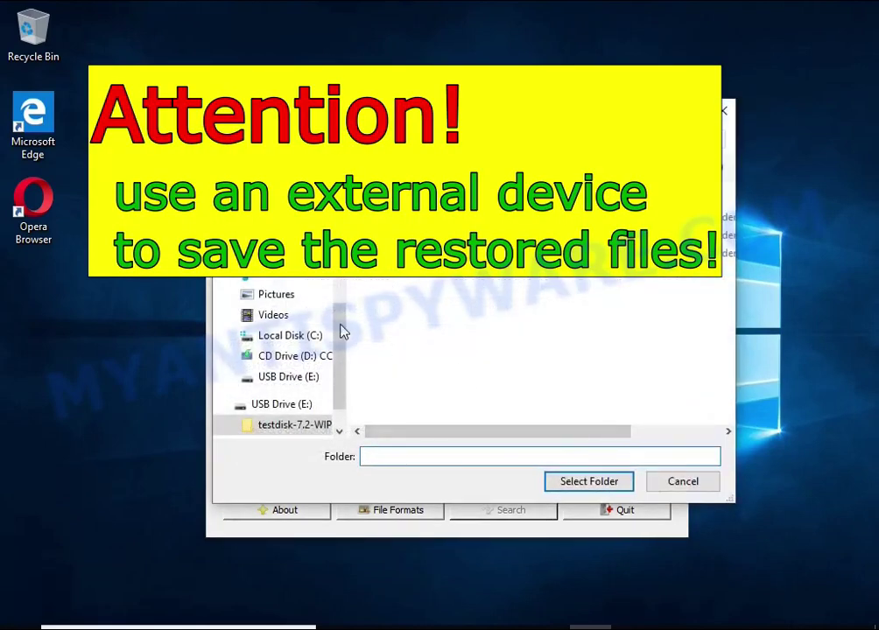
left_click(282, 404)
left_click(565, 483)
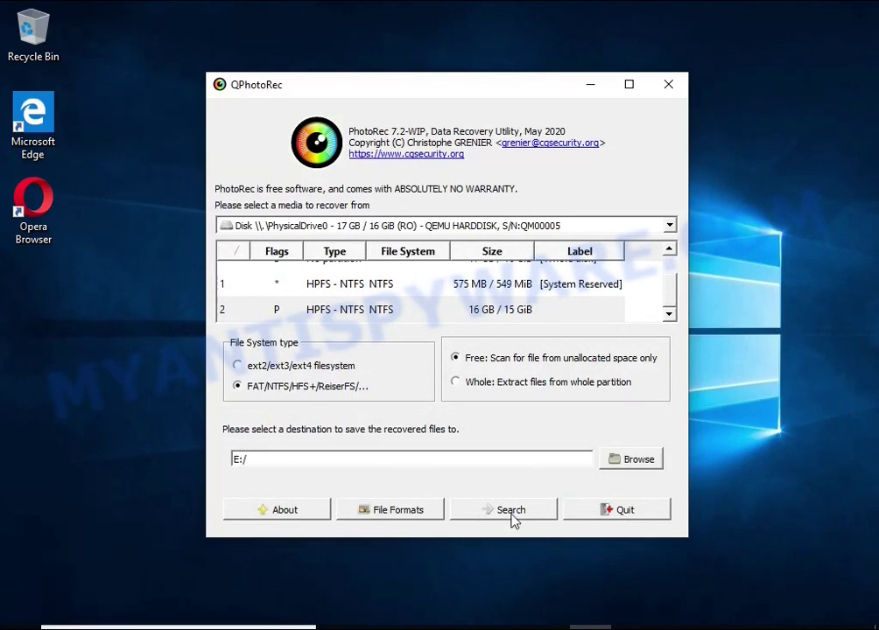
left_click(512, 511)
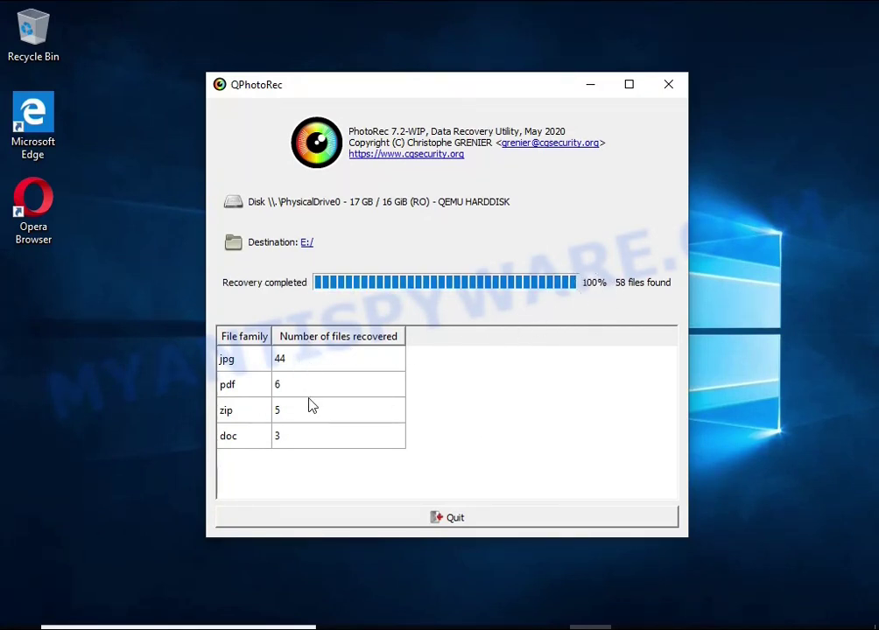
left_click(473, 519)
Open the recup_dir.1 folder on USB Drive (E:) and sort the recovered files by size.
left_click(418, 623)
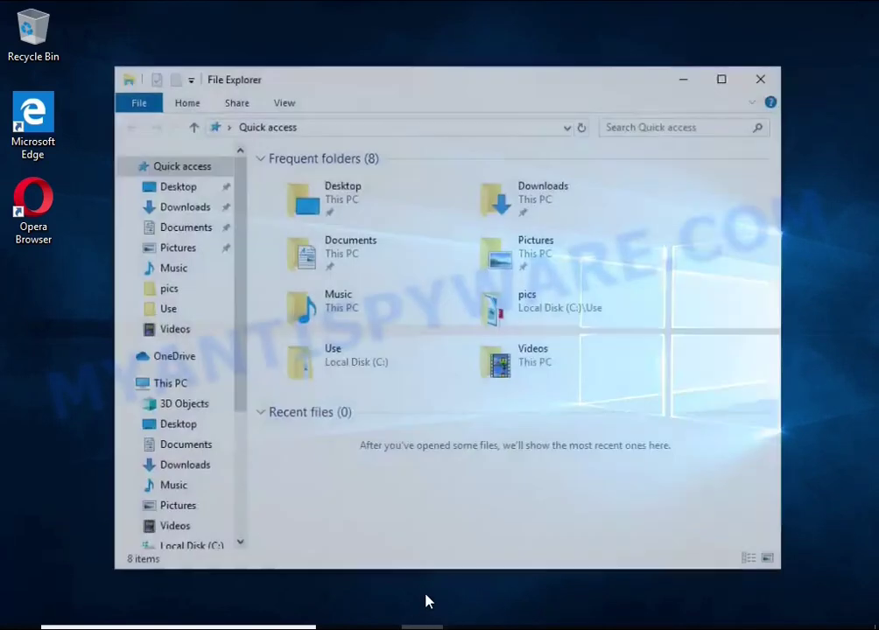
scroll(172, 464, "down", 2)
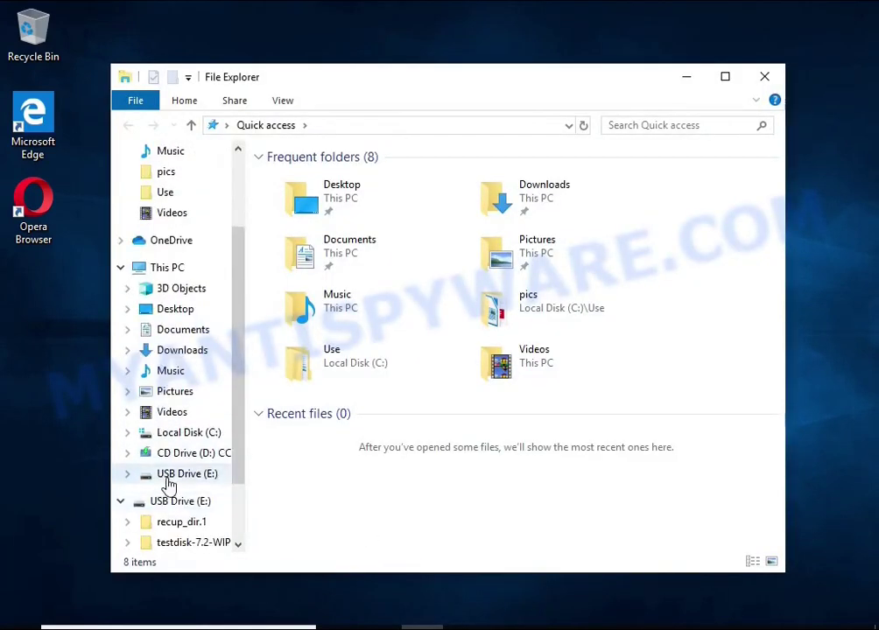
left_click(175, 473)
left_click(320, 188)
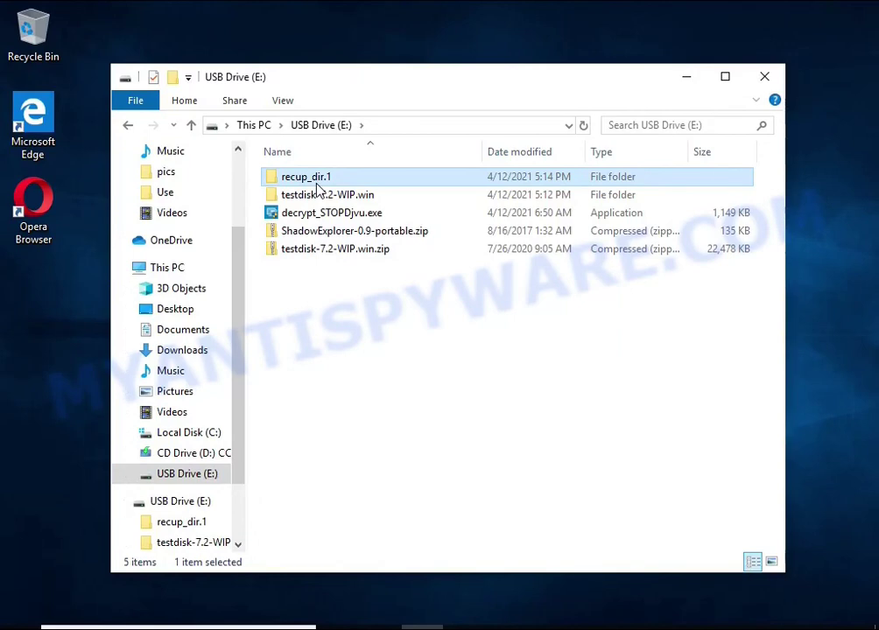
double_click(320, 187)
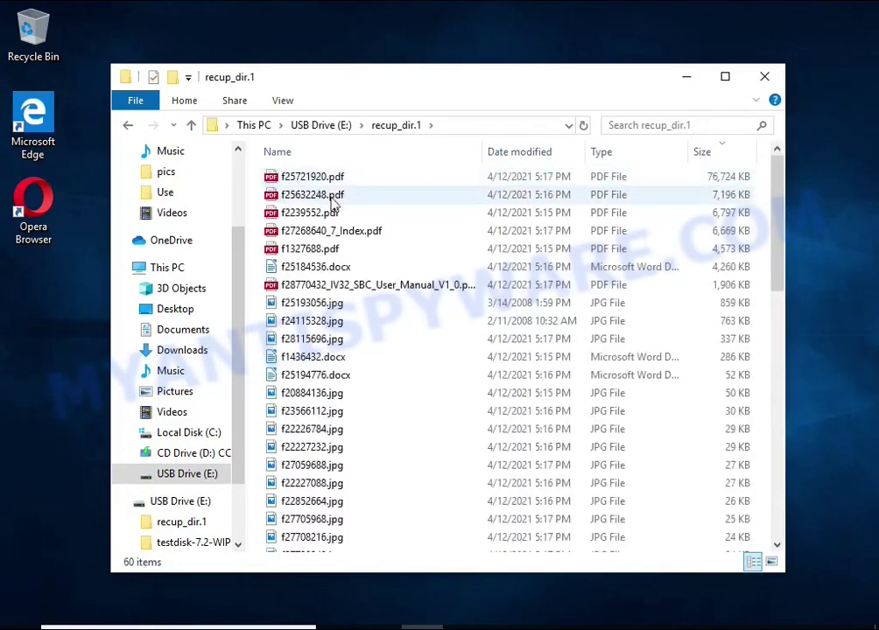
left_click(716, 159)
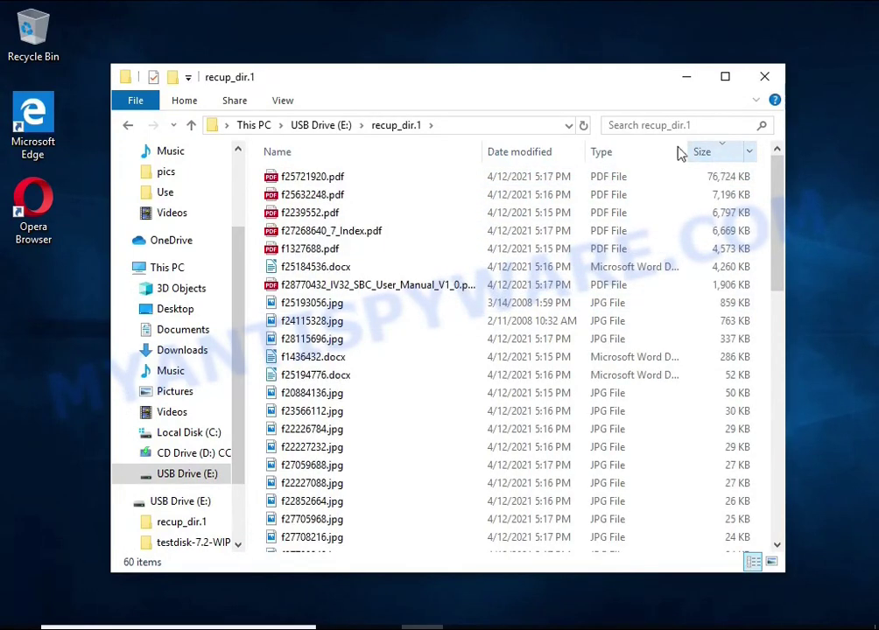
Open the recovered IV32 motherboard manual PDF, scroll through it, and close it.
double_click(477, 287)
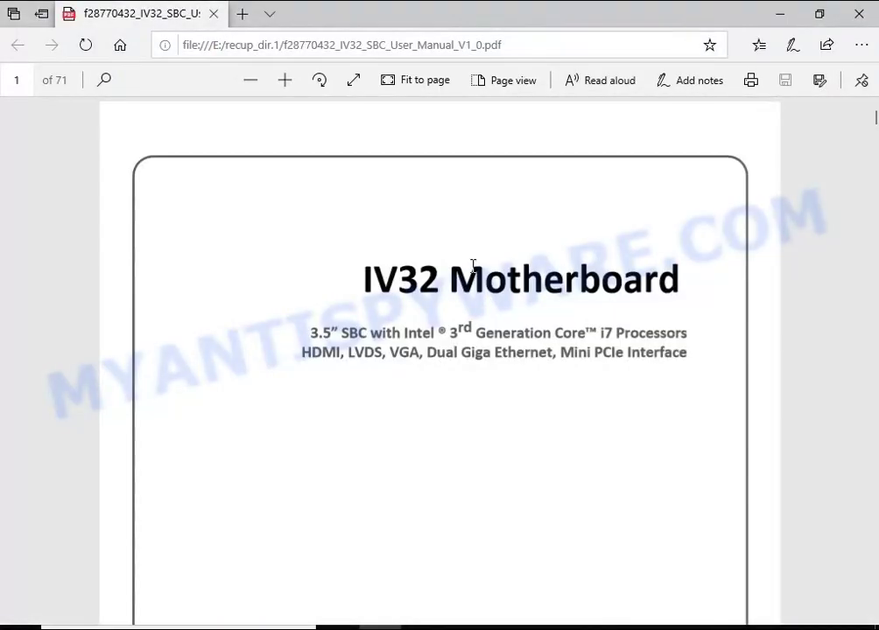
scroll(471, 268, "down", 3)
scroll(484, 293, "down", 5)
scroll(490, 287, "down", 5)
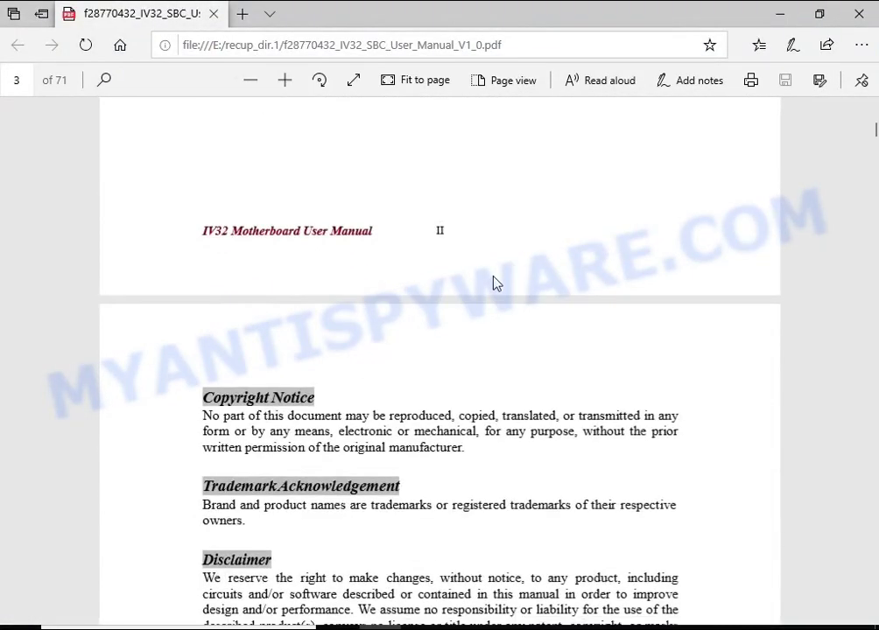
left_click(854, 14)
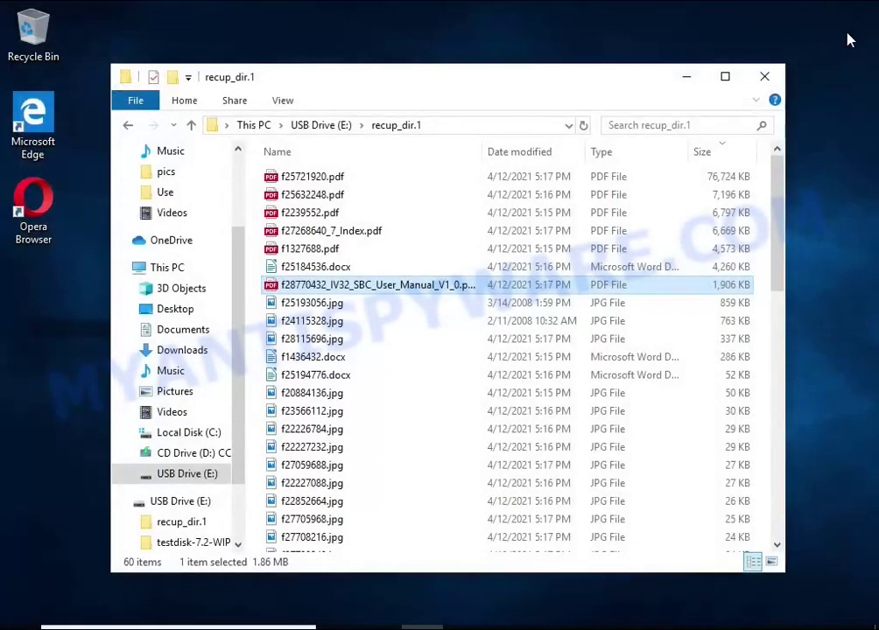
Preview recovered pictures f25193056.jpg (flower) and f24115328.jpg (koala), closing each.
double_click(390, 307)
left_click(777, 15)
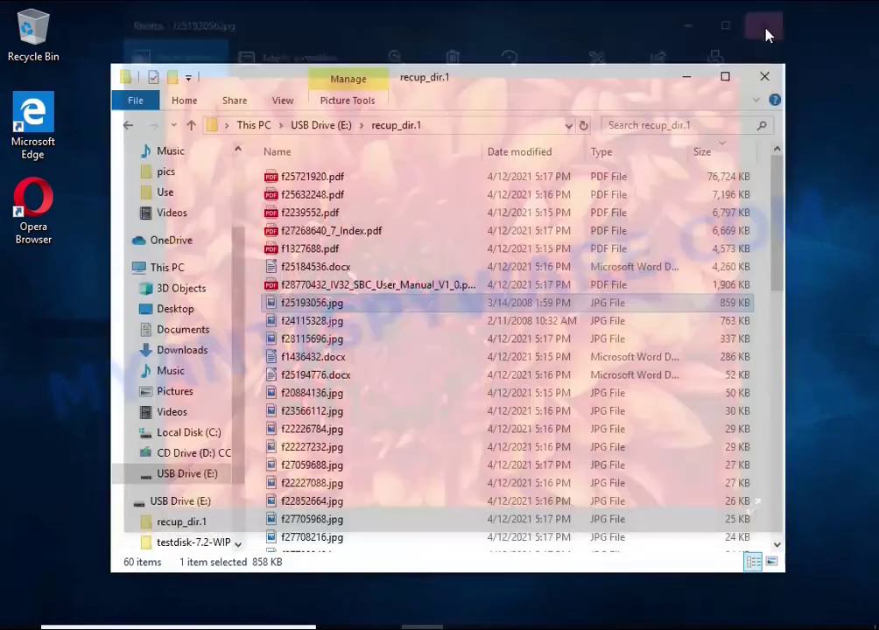
double_click(357, 333)
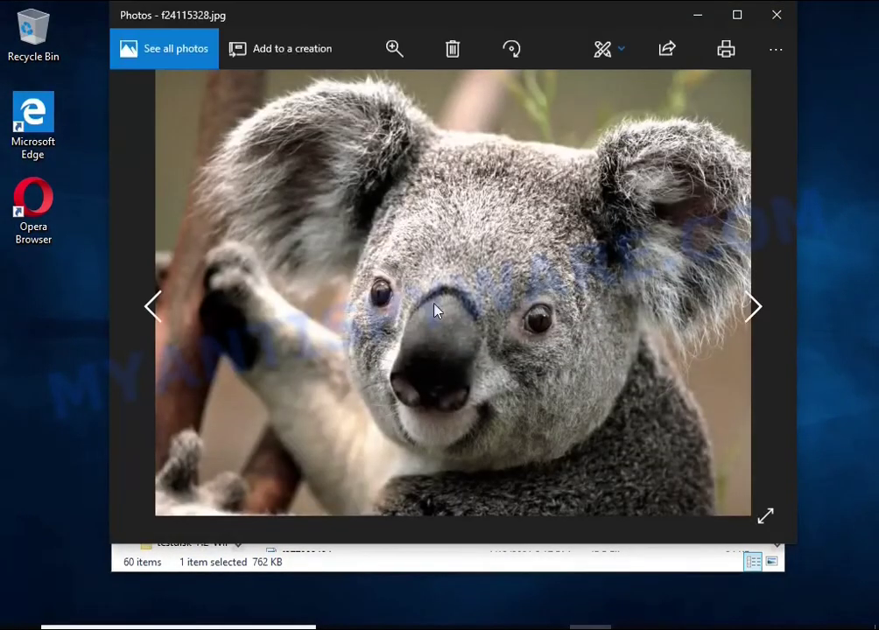
left_click(769, 15)
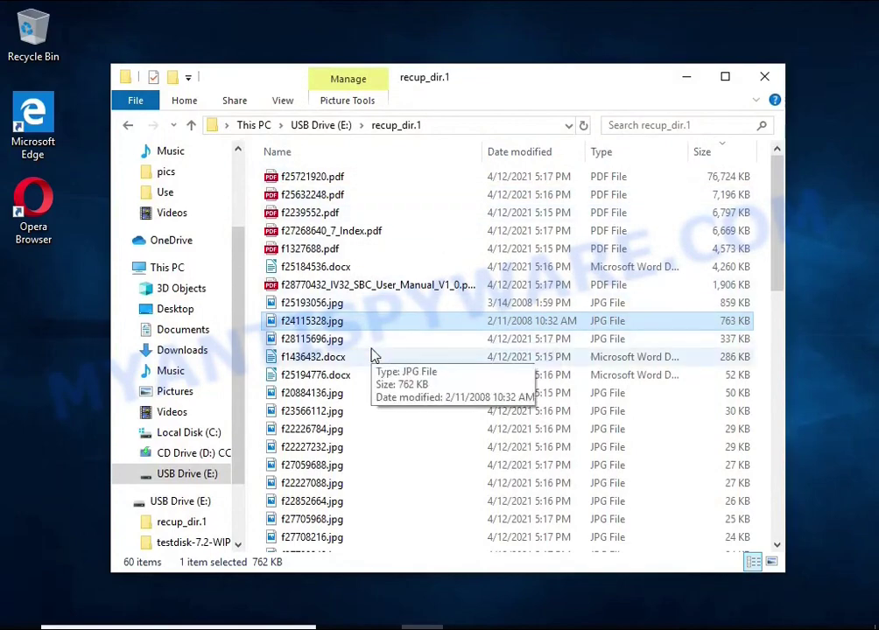
Open recovered f1436432.docx in Writer, scroll its Office 2013 product key guide, then close it.
double_click(371, 355)
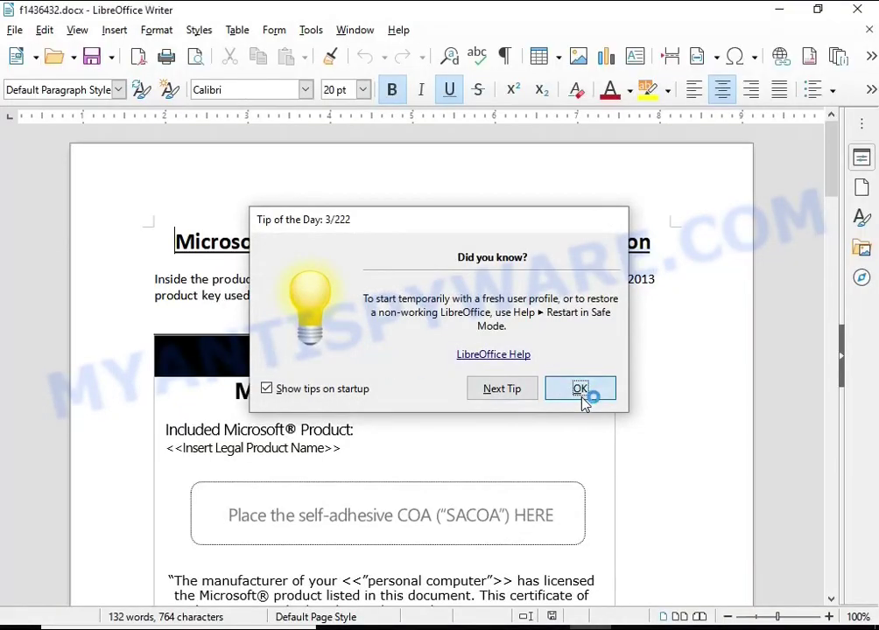
left_click(583, 395)
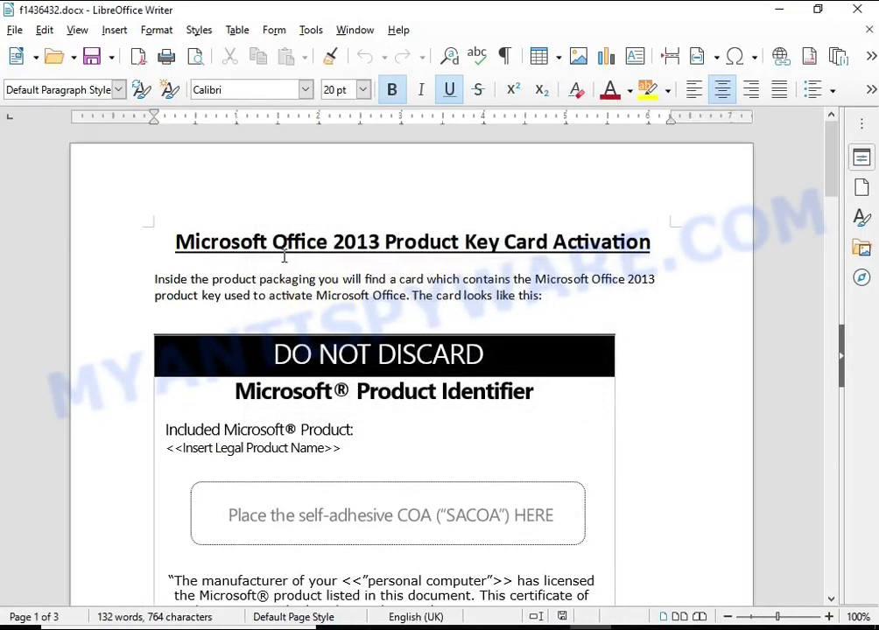
scroll(340, 313, "down", 6)
scroll(340, 313, "down", 4)
scroll(340, 314, "down", 3)
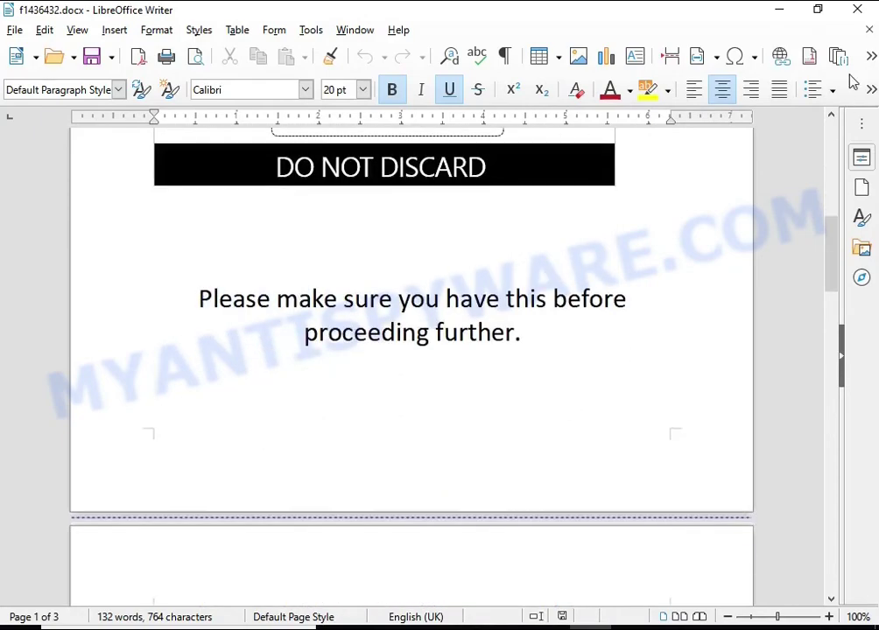
left_click(858, 9)
scroll(534, 303, "down", 2)
scroll(534, 304, "down", 4)
scroll(531, 304, "up", 6)
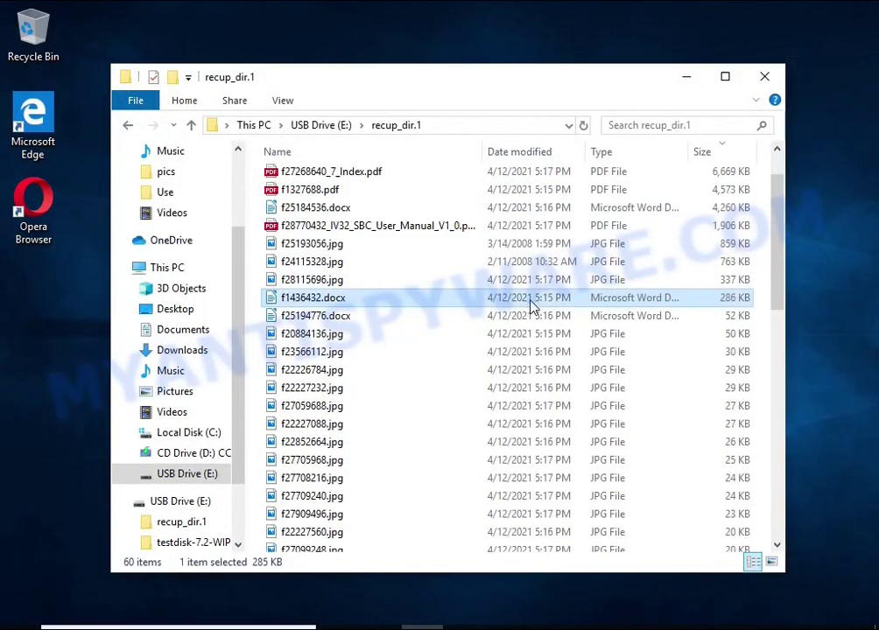